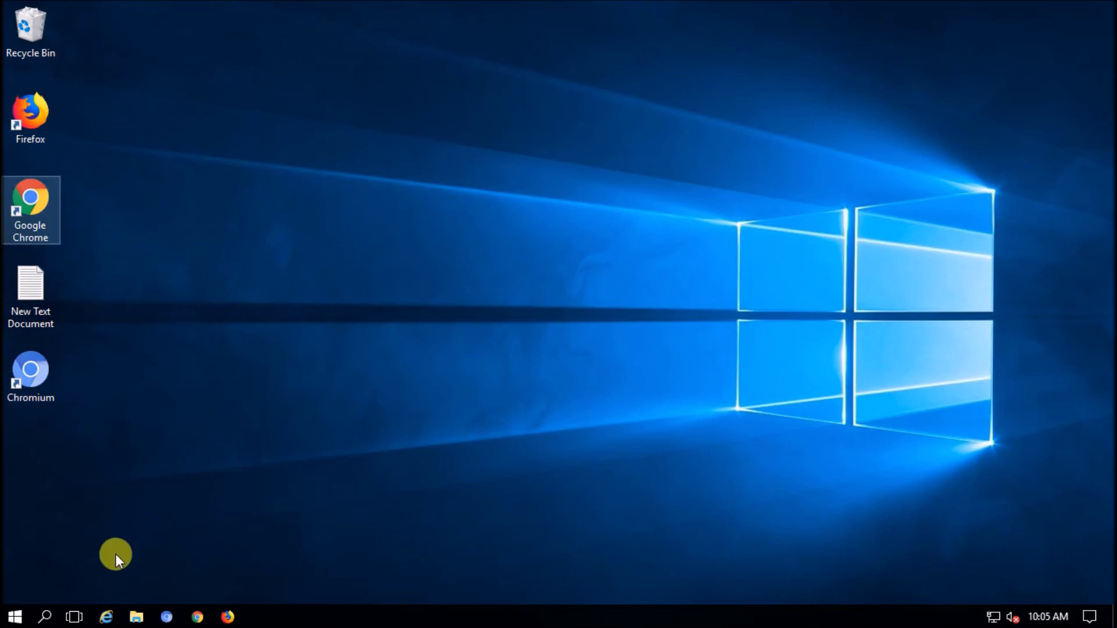
Step: Search the Start menu for 'server' and launch Server Manager from the results
click(16, 617)
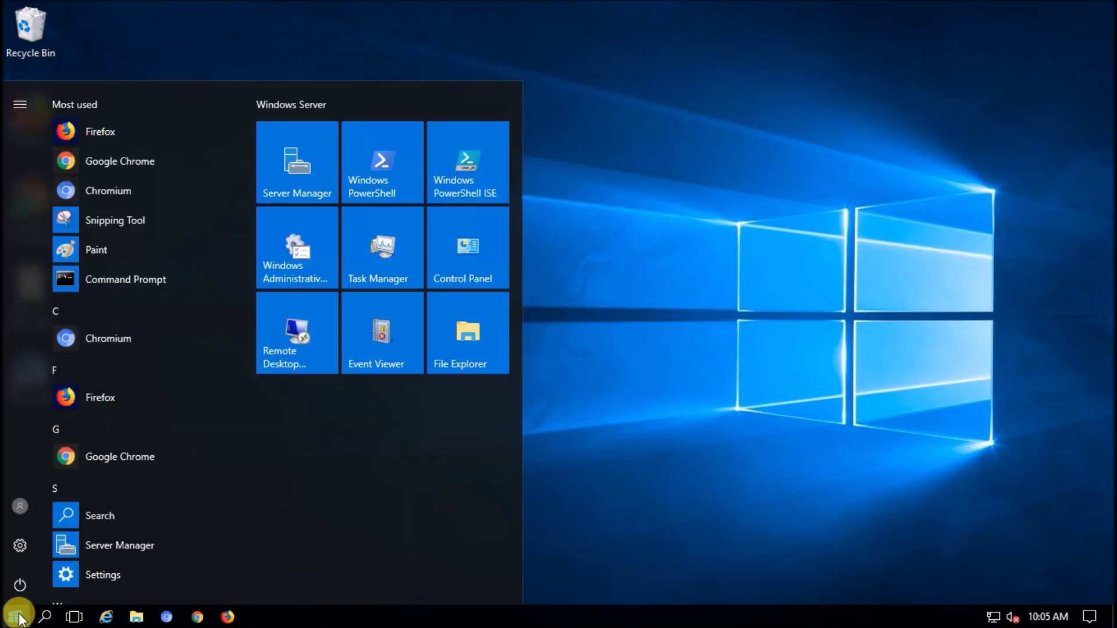
text(server)
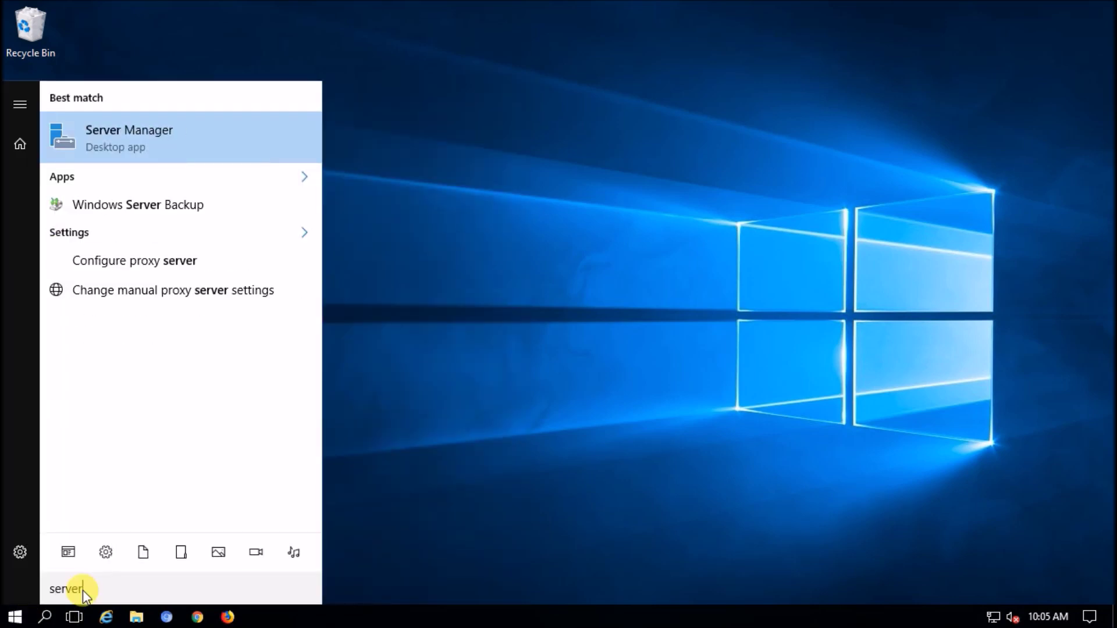
click(150, 140)
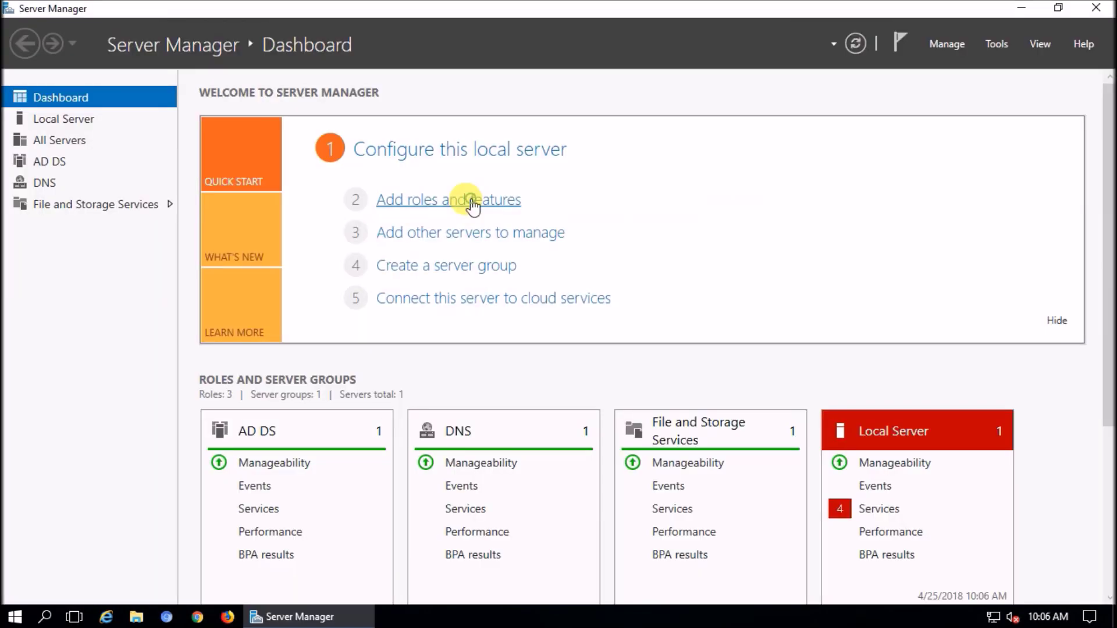
Step: Begin a role-based installation on DC.AV.LOCAL and pick Windows Deployment Services
click(469, 199)
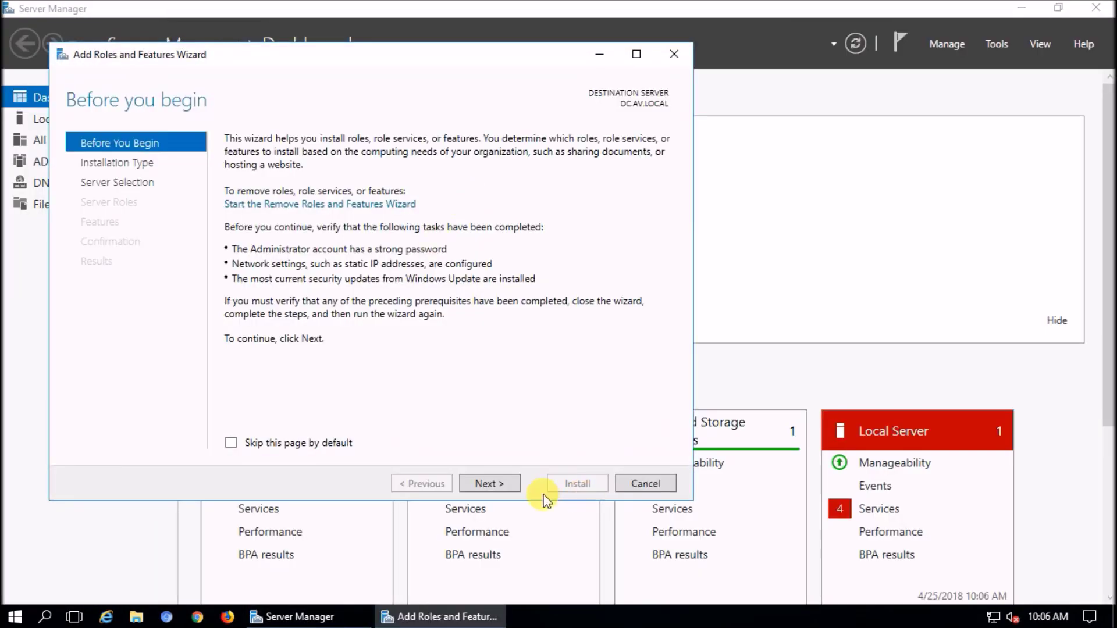
click(488, 485)
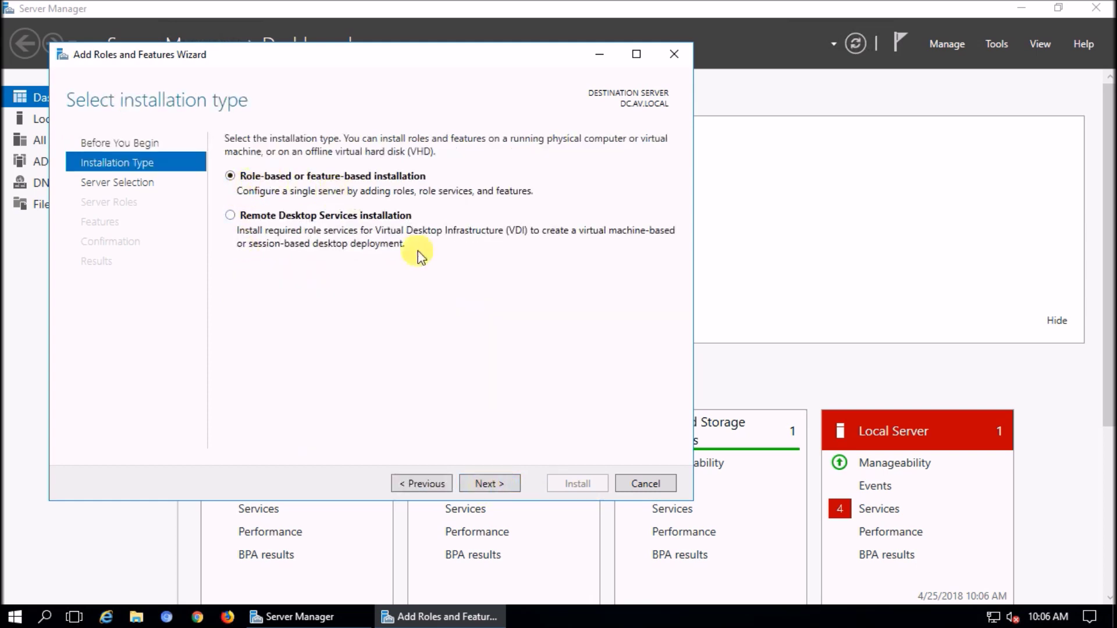
click(480, 484)
click(244, 289)
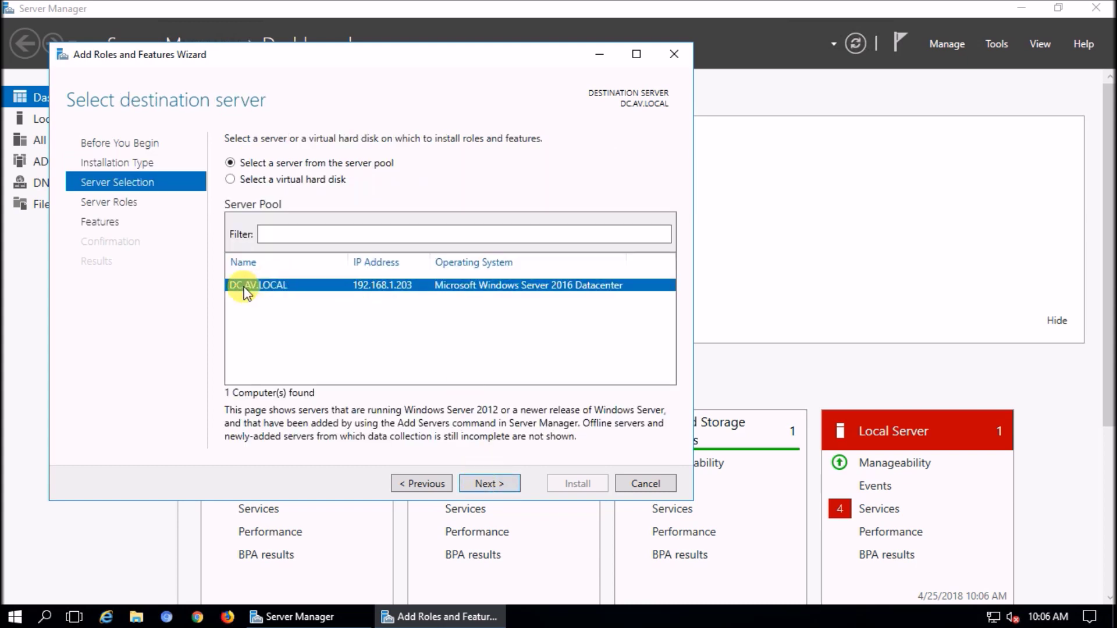
click(484, 483)
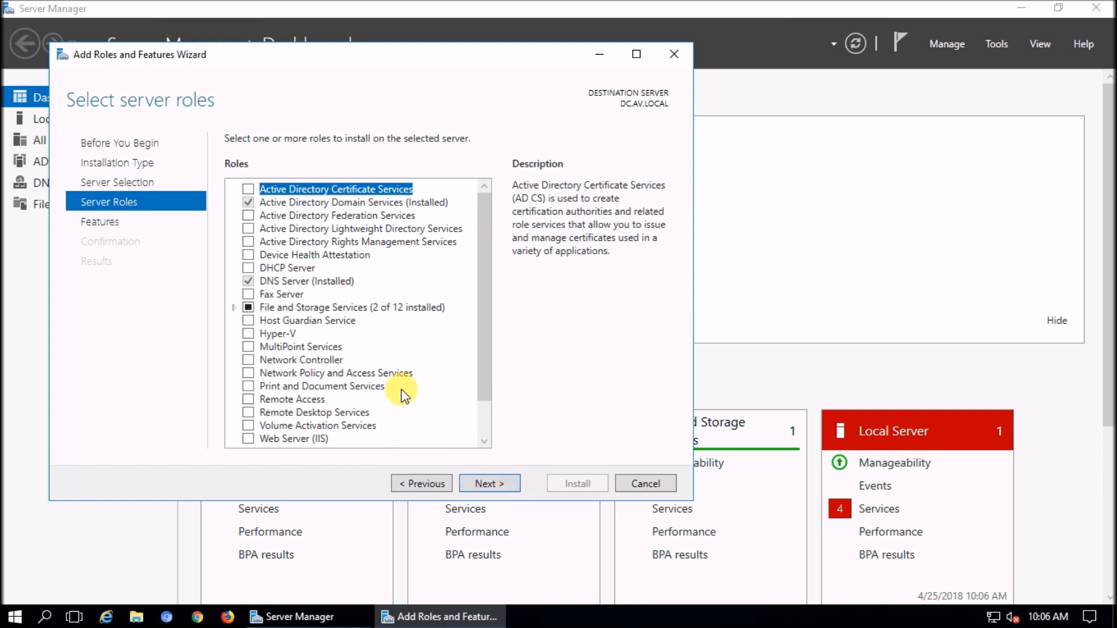
scroll(405, 396, down, 1)
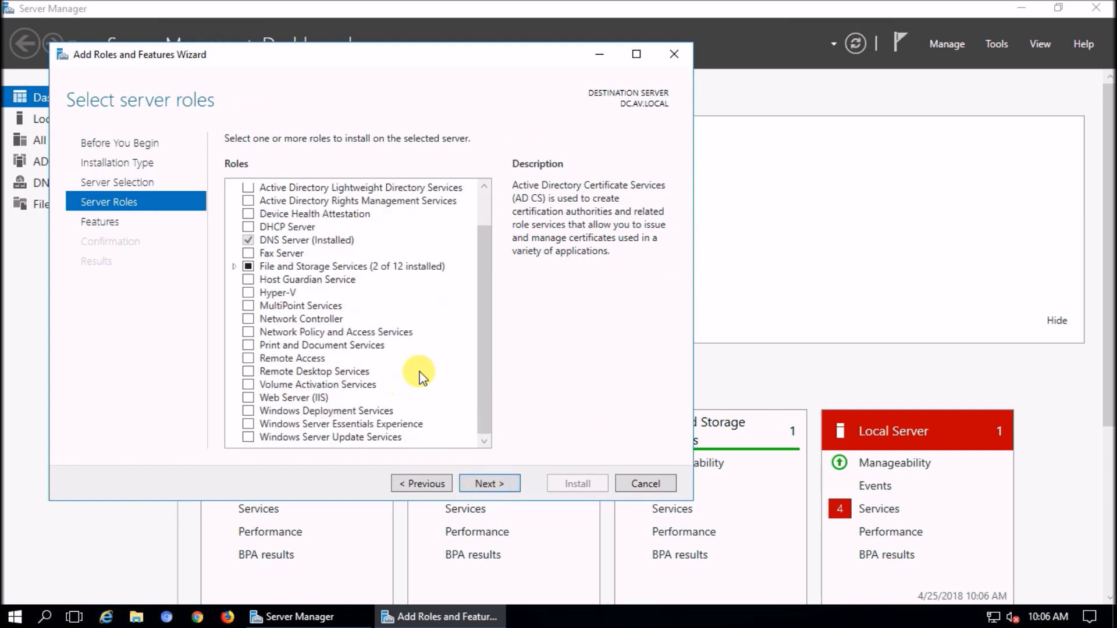
click(247, 411)
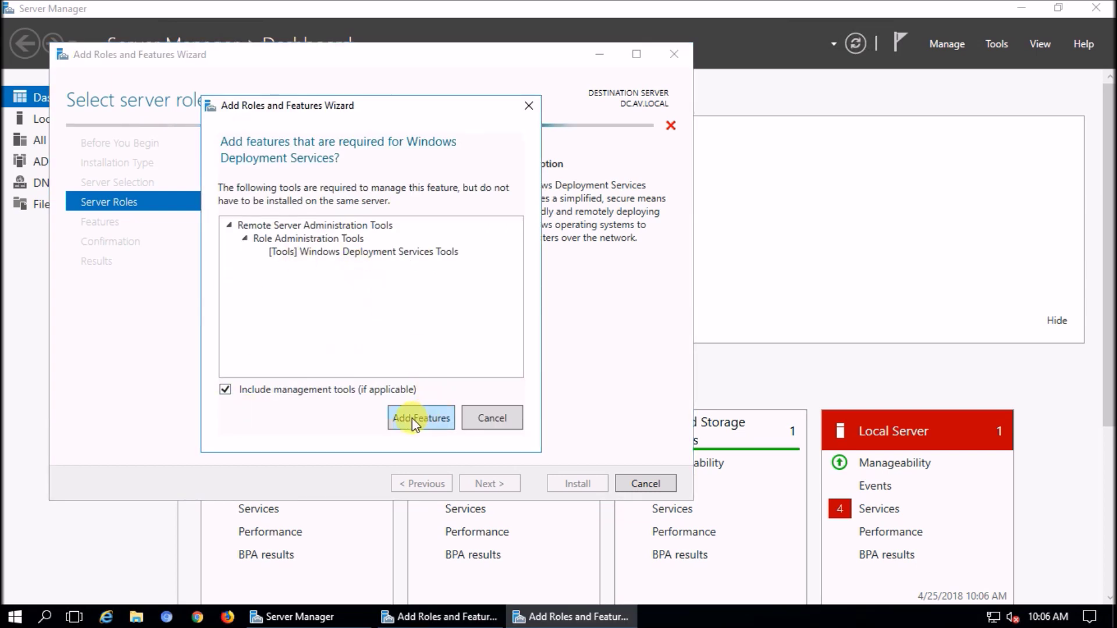
Step: Install WDS with its management tools and both Deployment and Transport Server role services
click(412, 417)
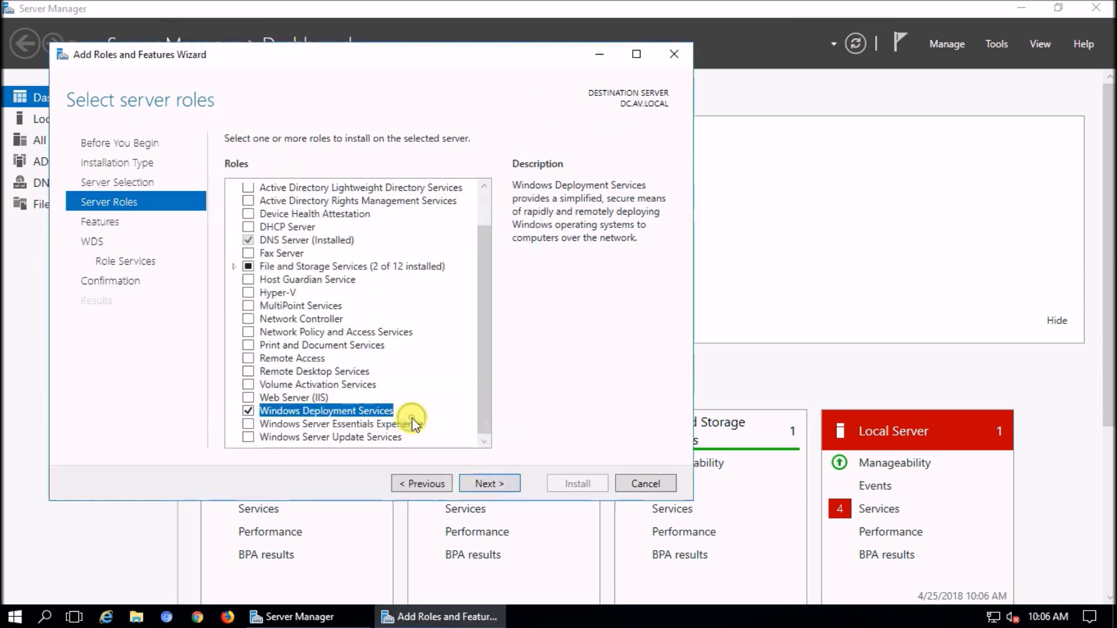
click(488, 482)
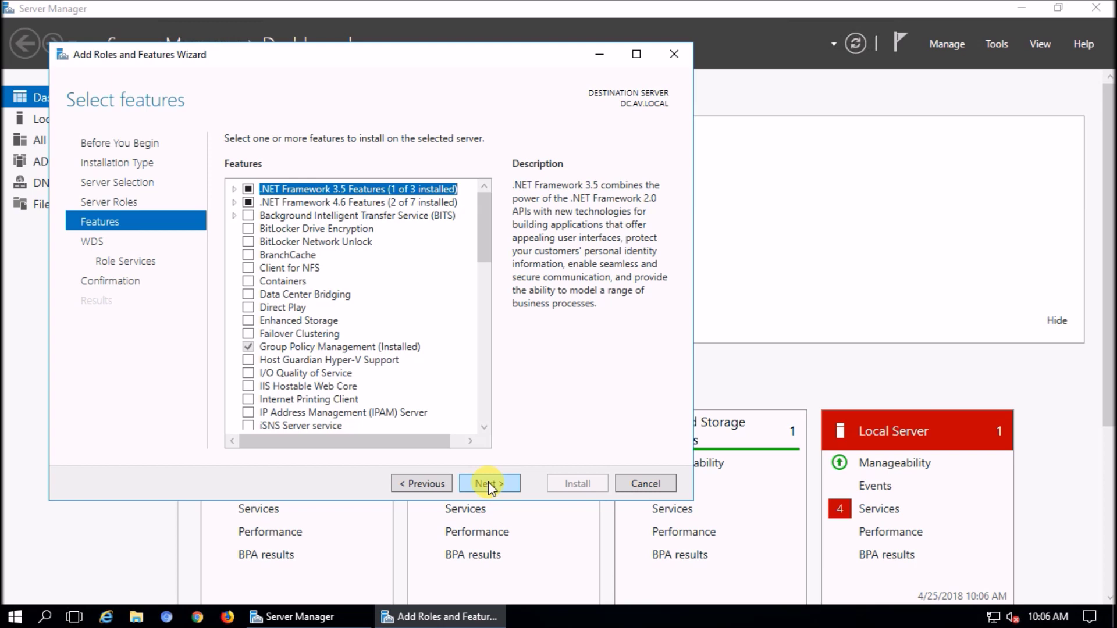
click(483, 486)
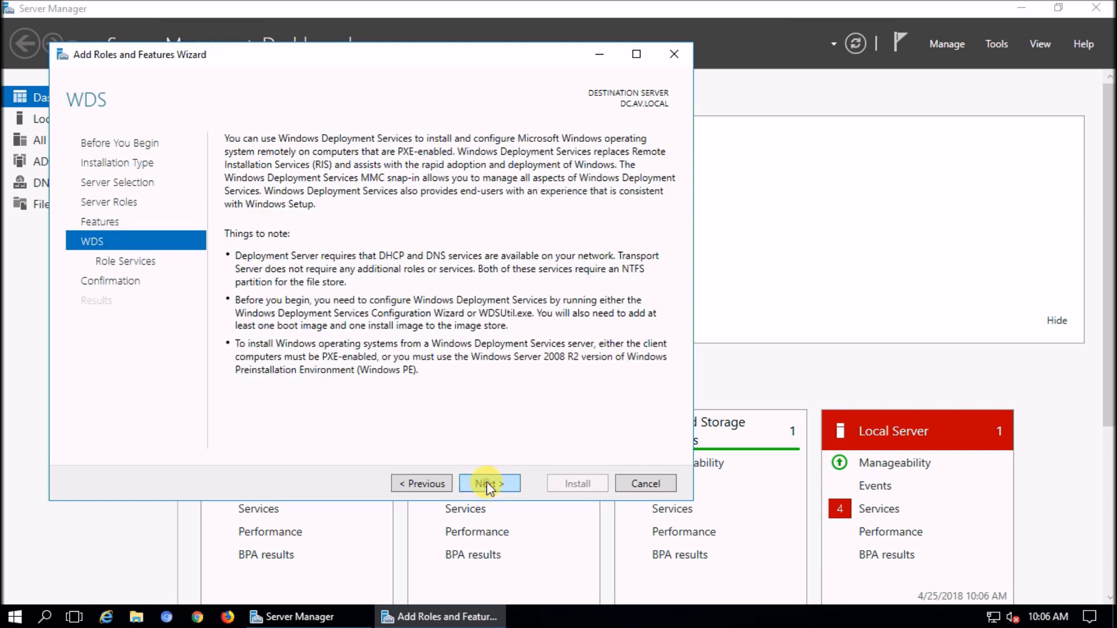
click(487, 483)
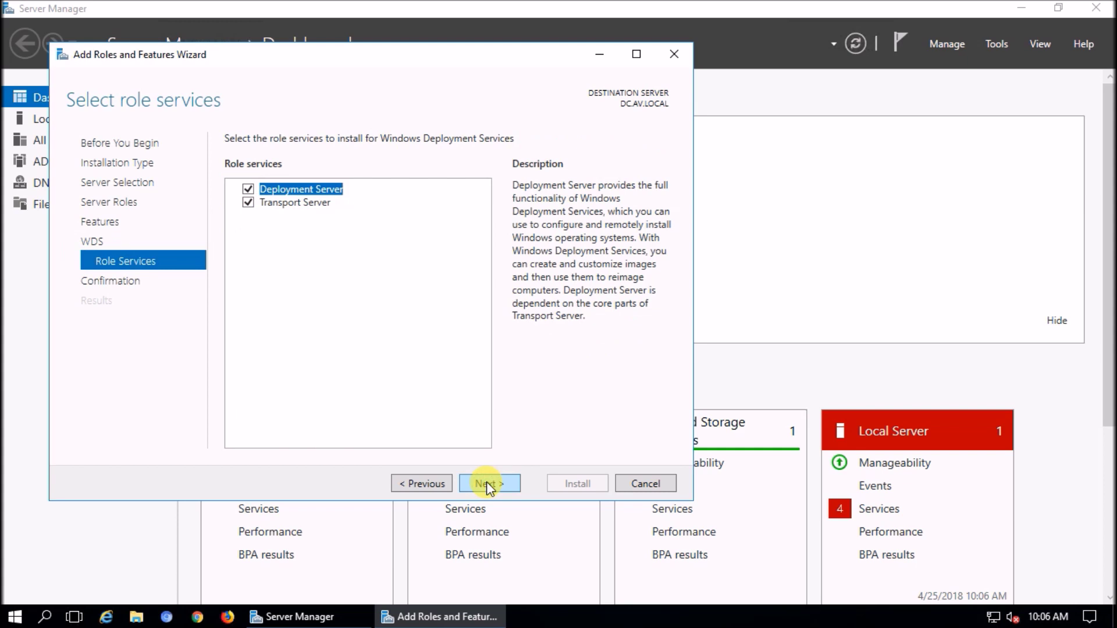
click(486, 483)
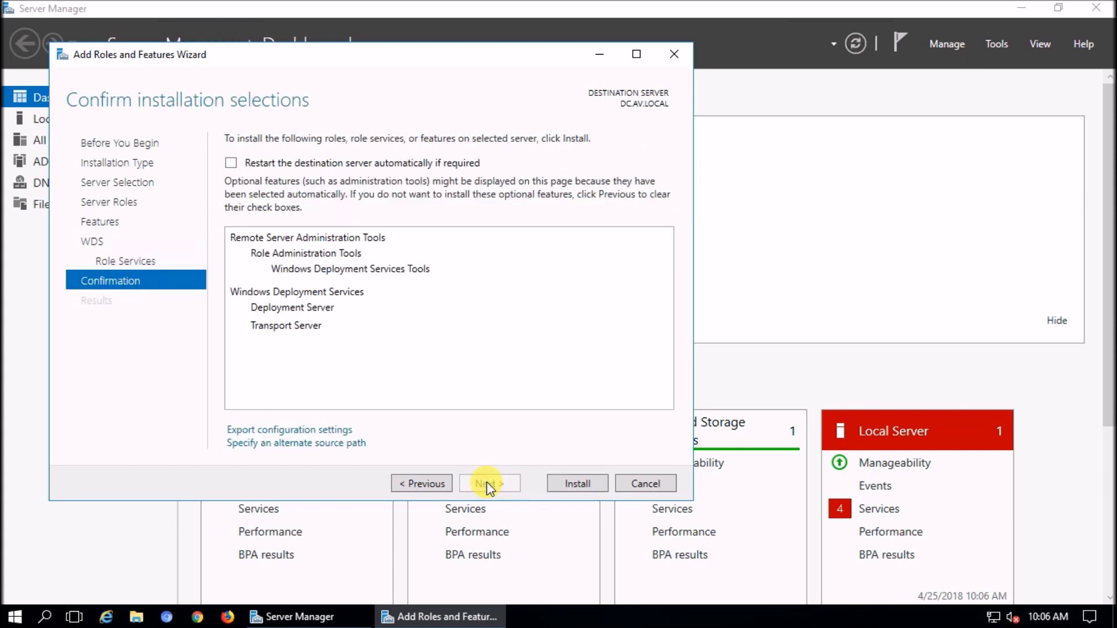
click(572, 481)
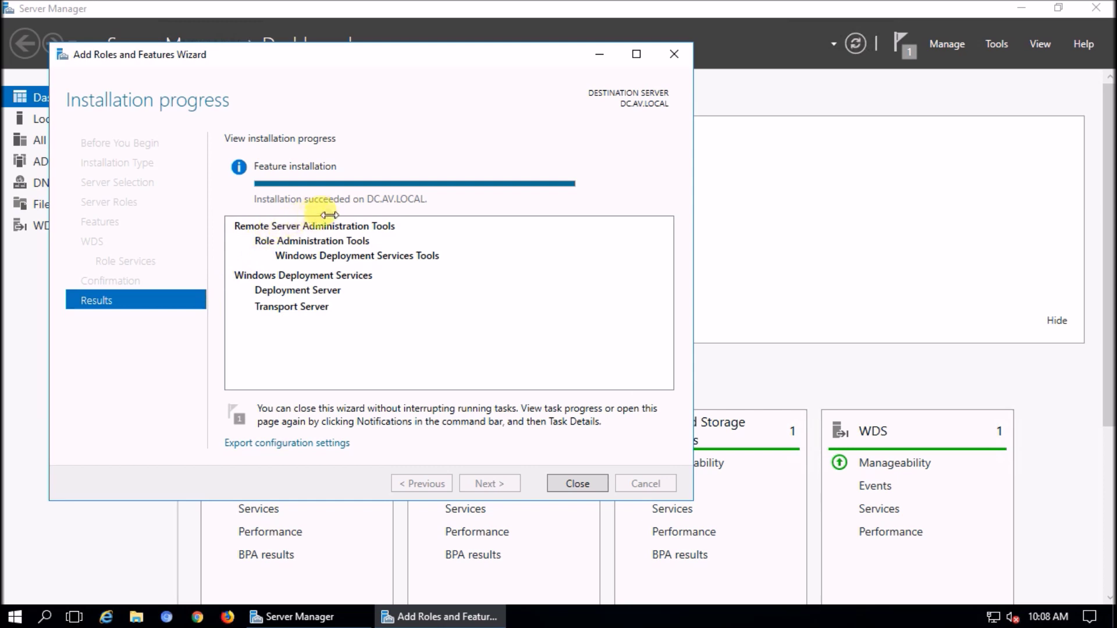
click(577, 484)
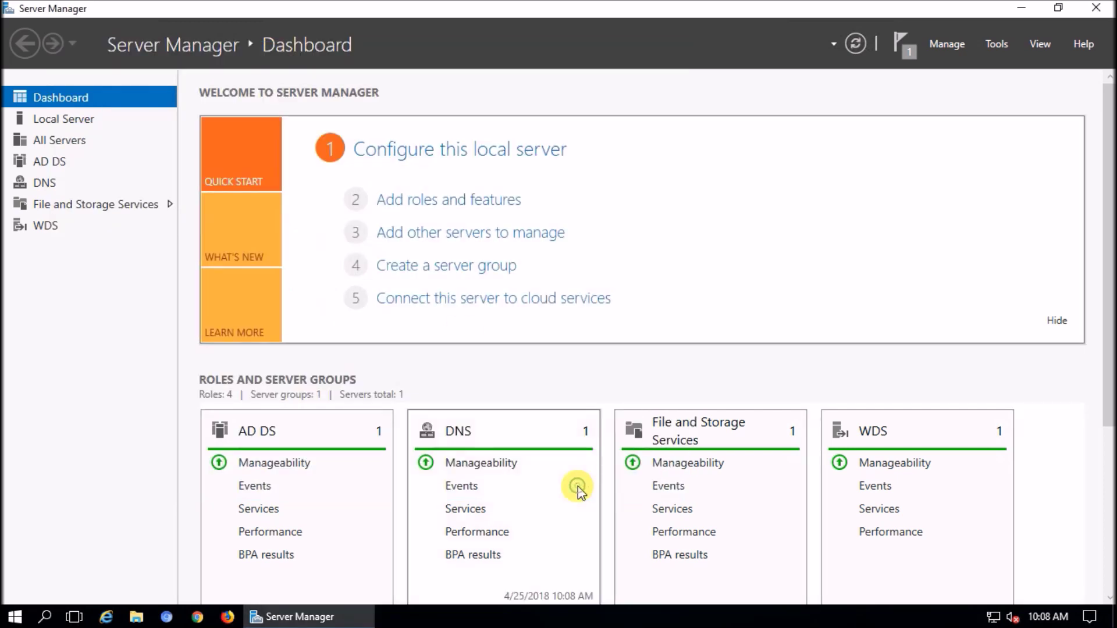
Step: Launch the WDS Management Console from Server Manager and select the unconfigured DC.AV.LOCAL server
click(45, 228)
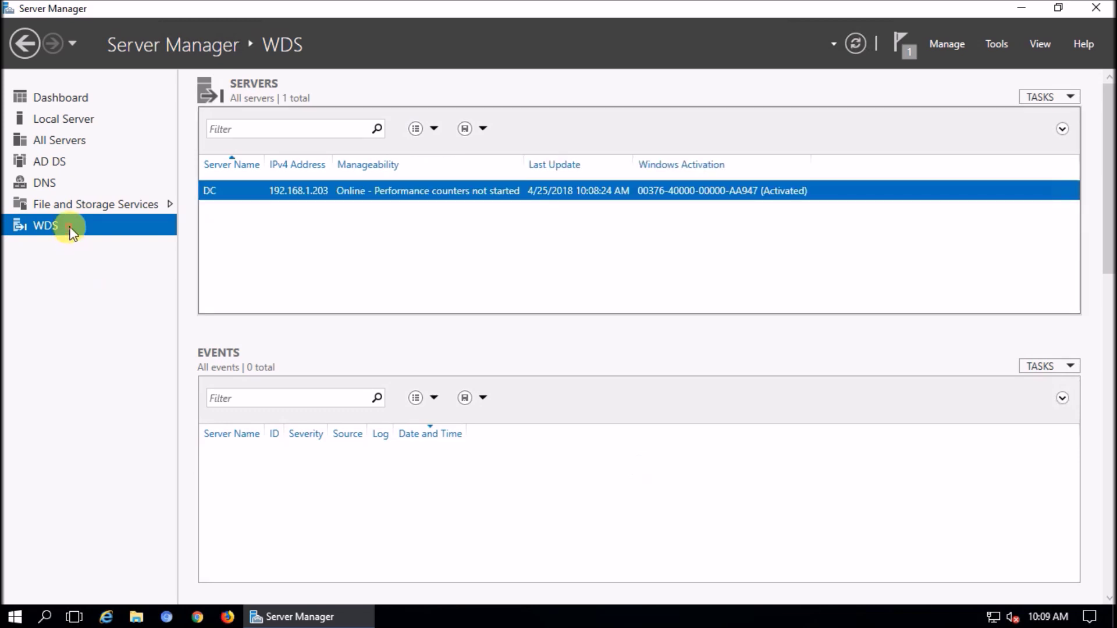
right_click(330, 186)
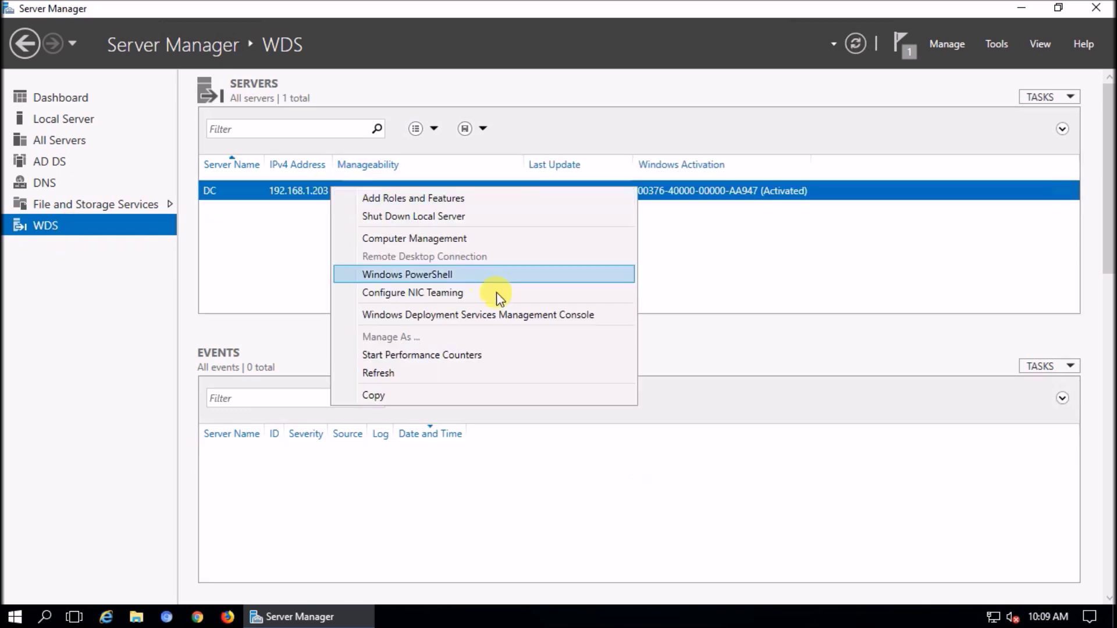
click(487, 320)
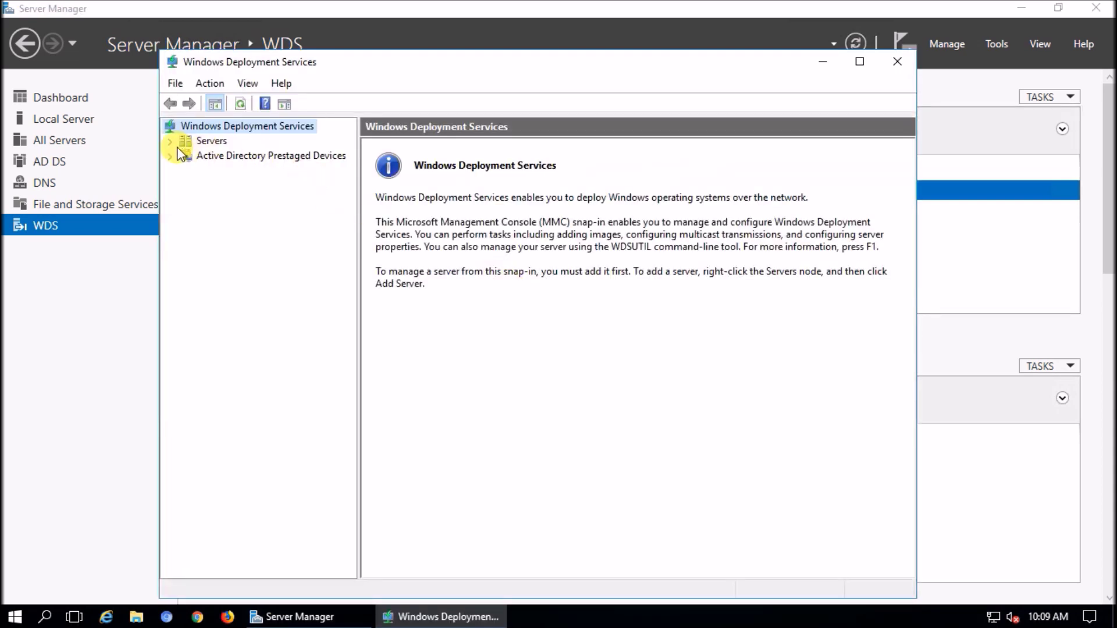
click(170, 140)
click(238, 155)
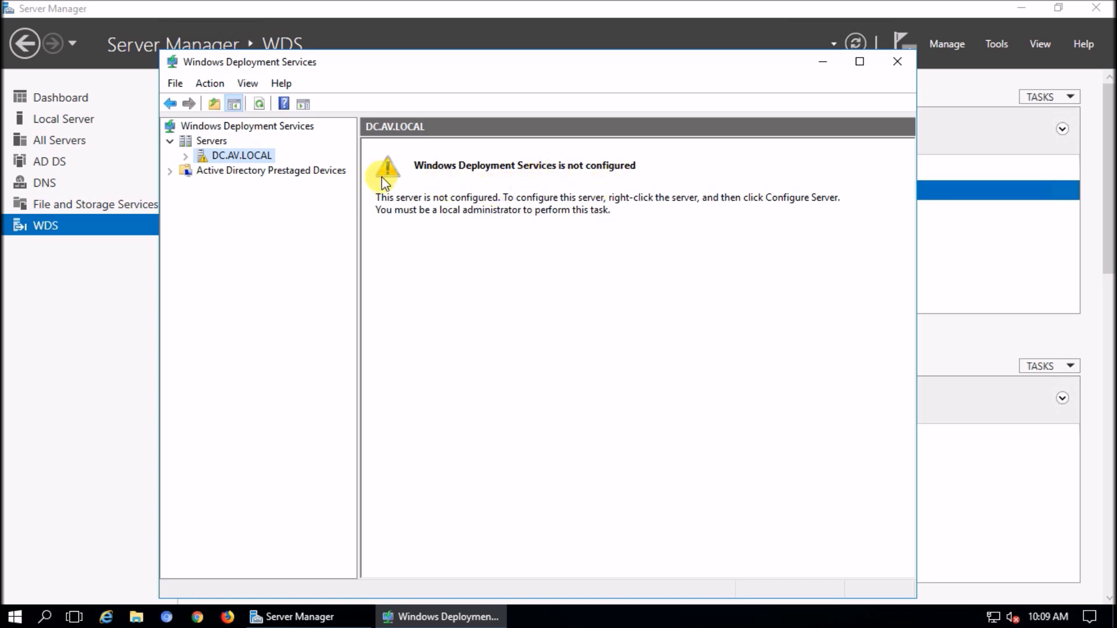
click(185, 155)
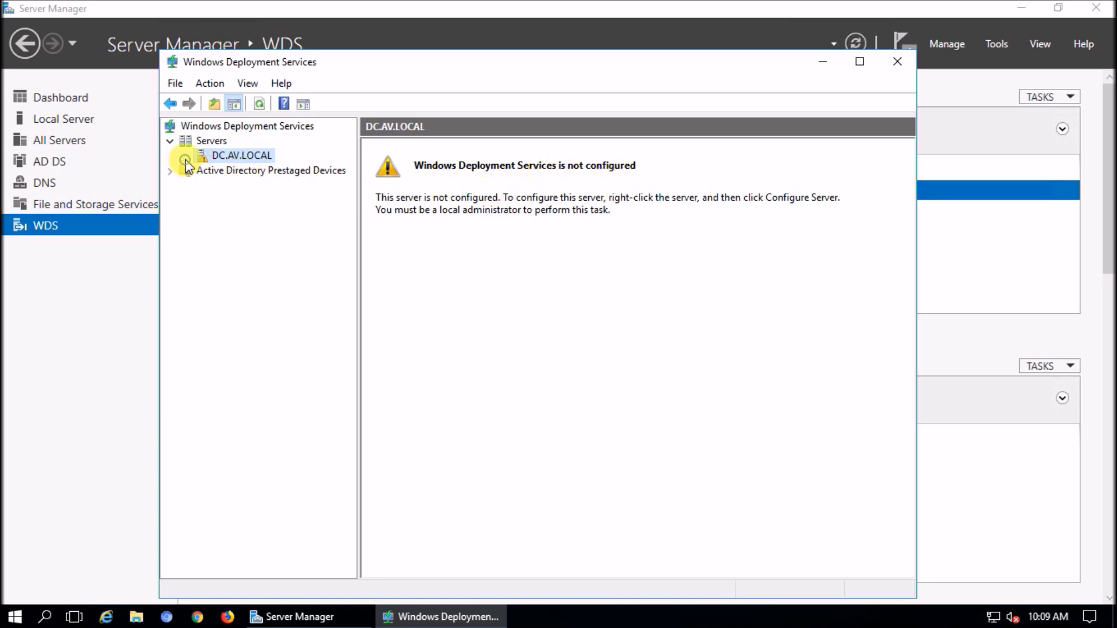
right_click(216, 152)
Step: Configure DC.AV.LOCAL with Active Directory integration and the default remote installation folder on the system volume
click(256, 164)
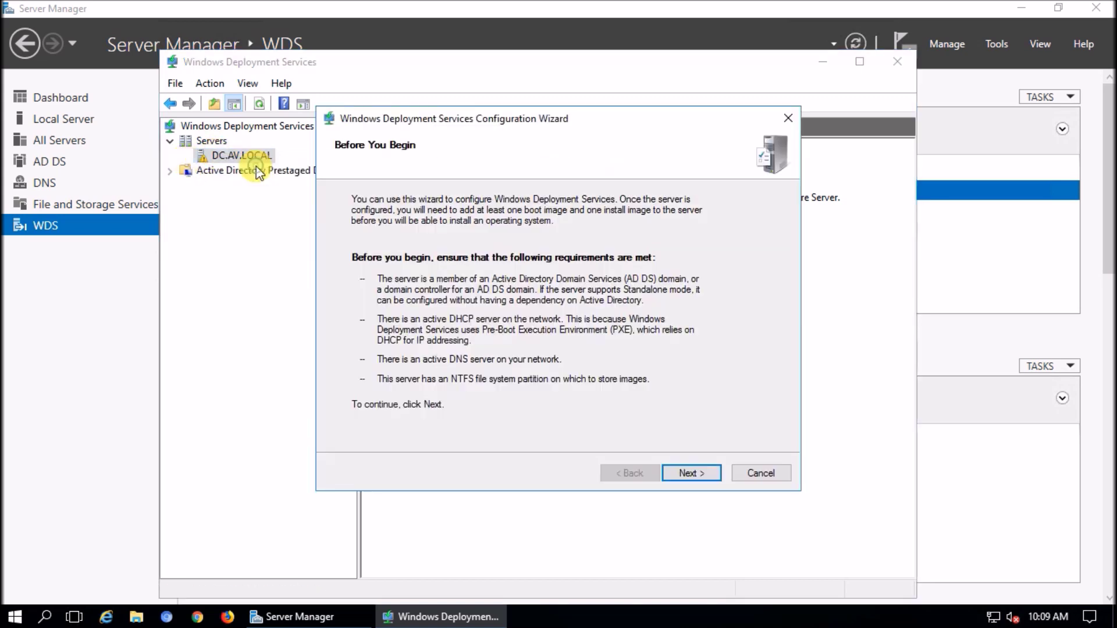
click(690, 473)
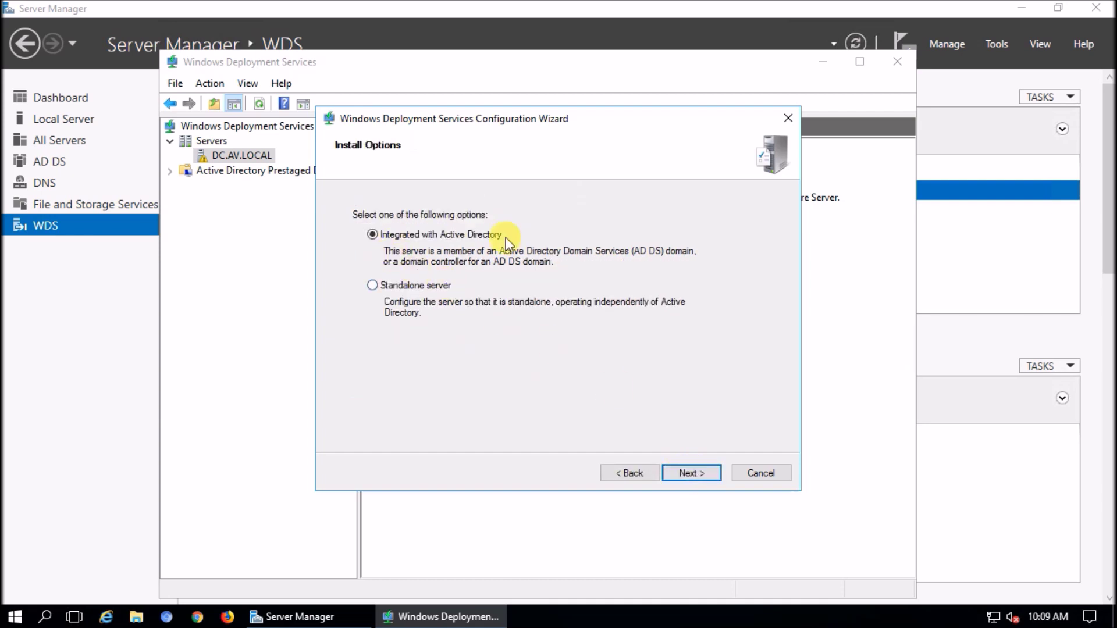
click(683, 470)
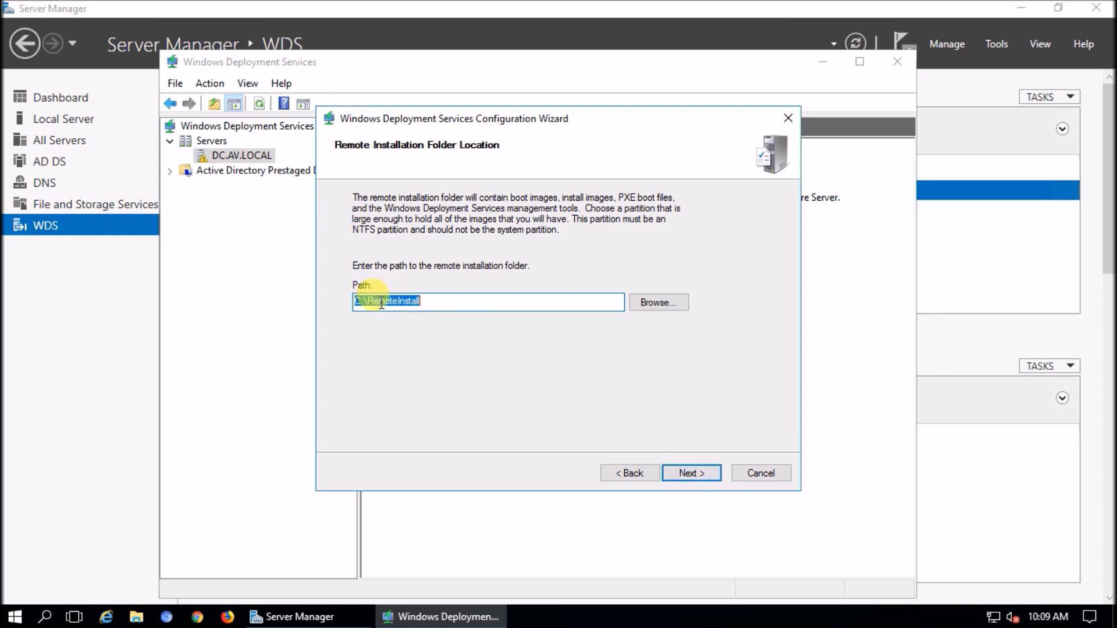
click(425, 302)
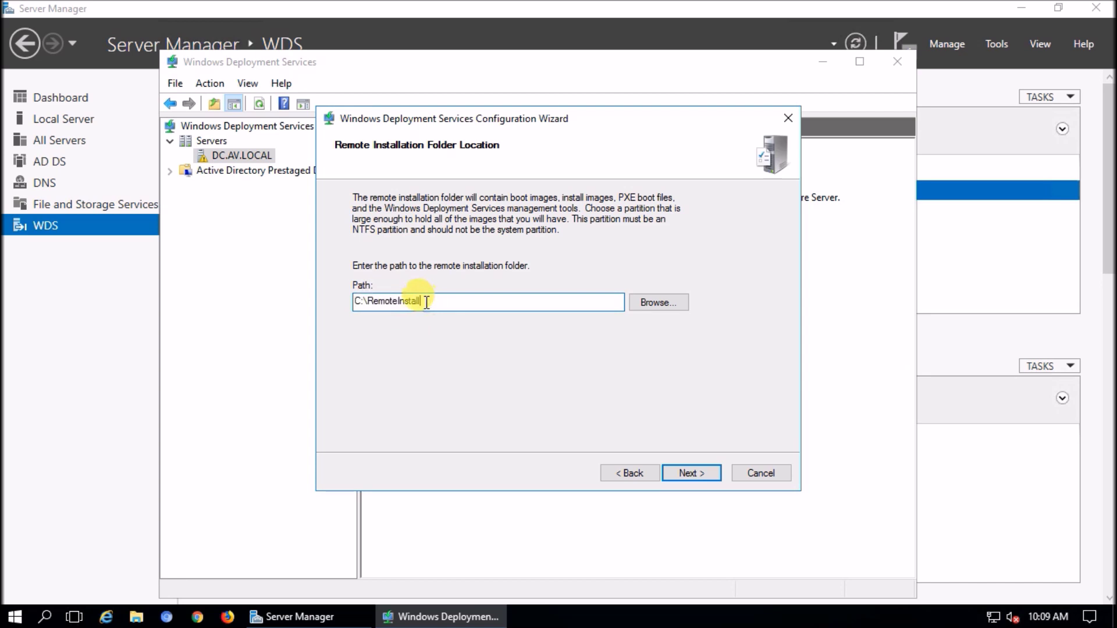
click(681, 473)
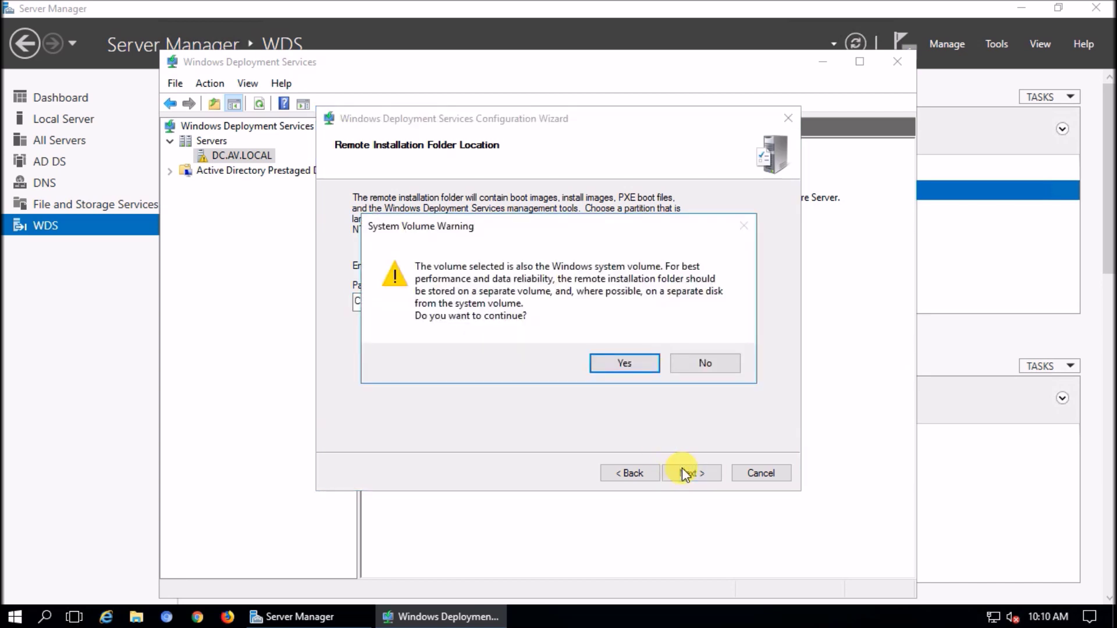
click(620, 364)
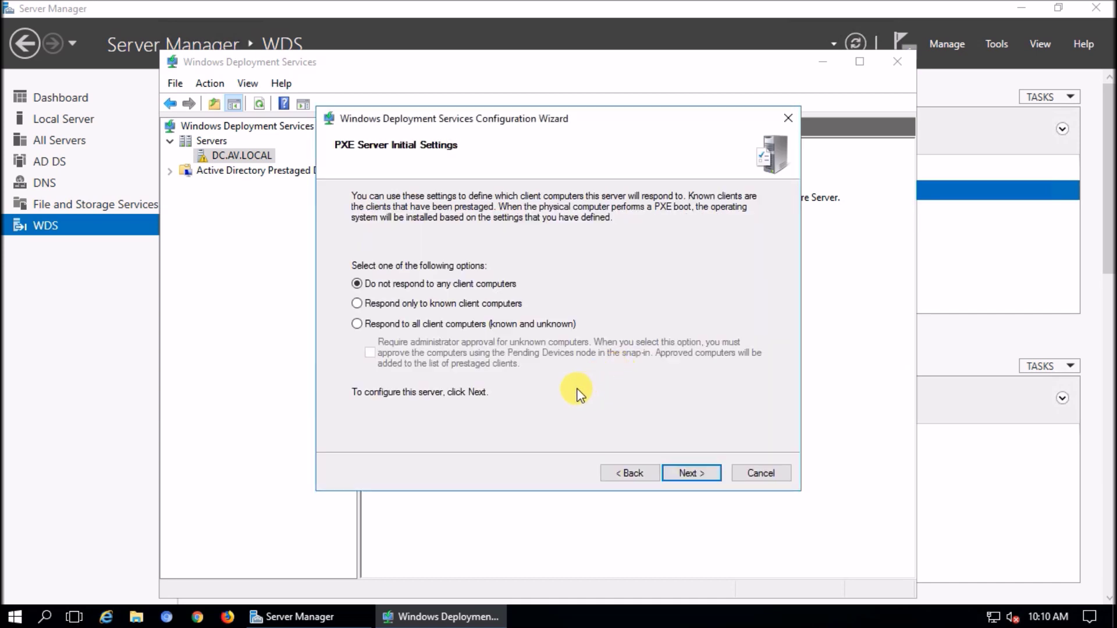
Step: Make the server respond to all client computers and finish without adding images
click(358, 321)
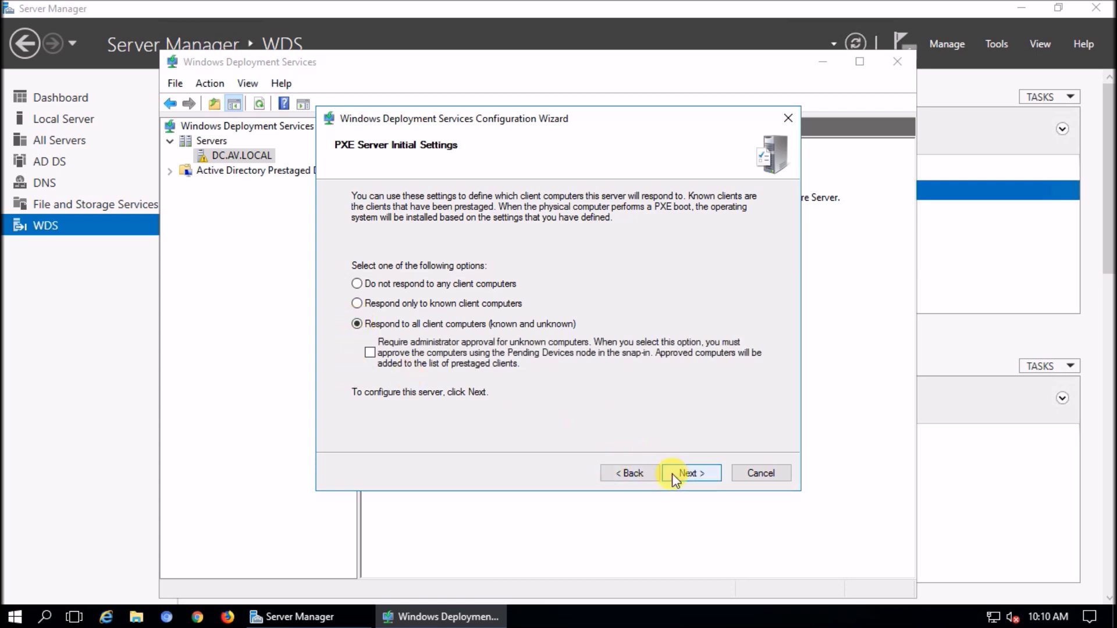
click(687, 473)
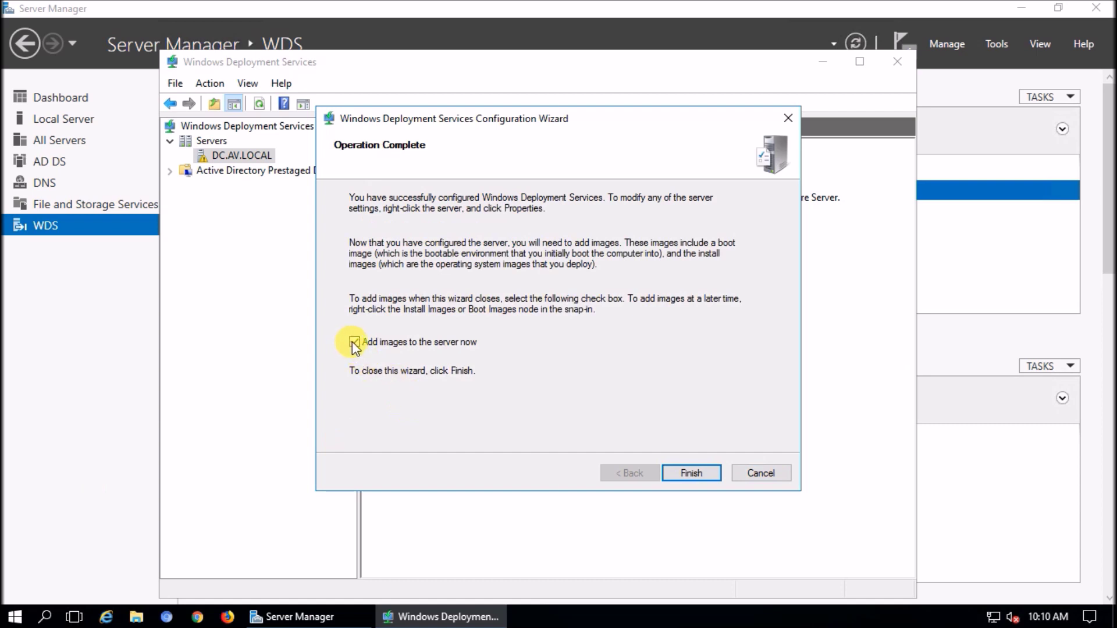
click(354, 342)
click(693, 472)
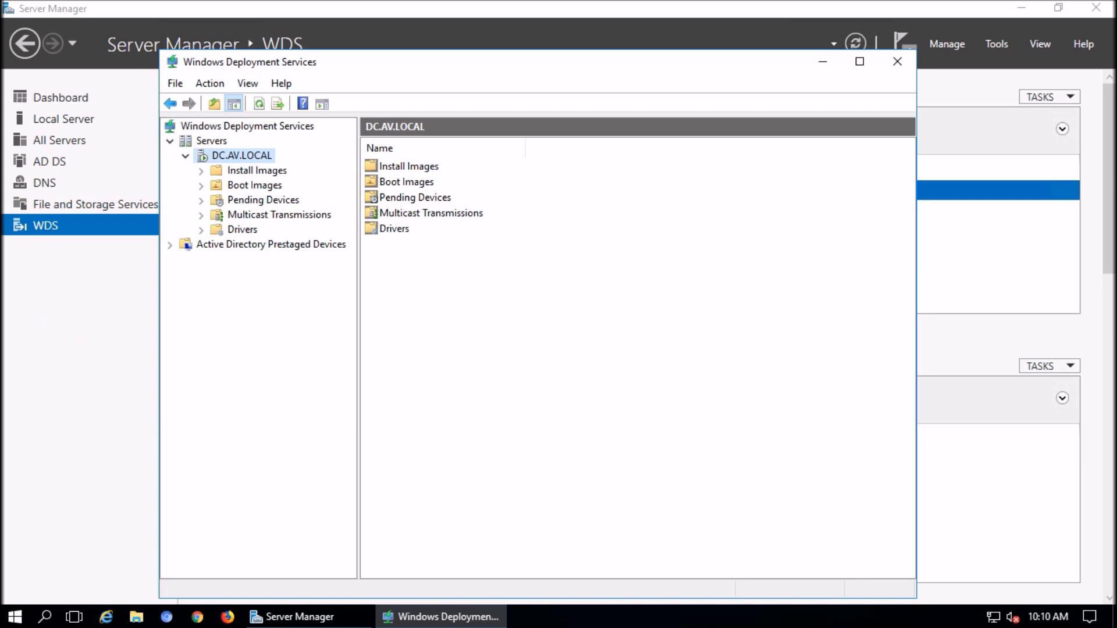
Step: Review every tab of DC.AV.LOCAL's properties, from General to TFTP, leaving settings unchanged
right_click(256, 155)
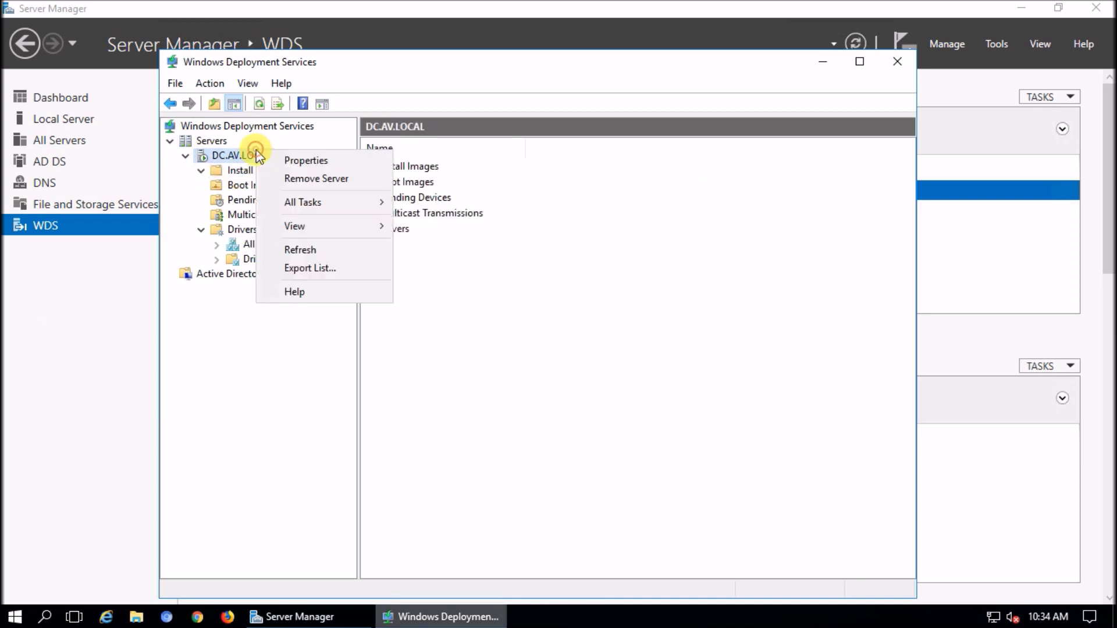
click(306, 161)
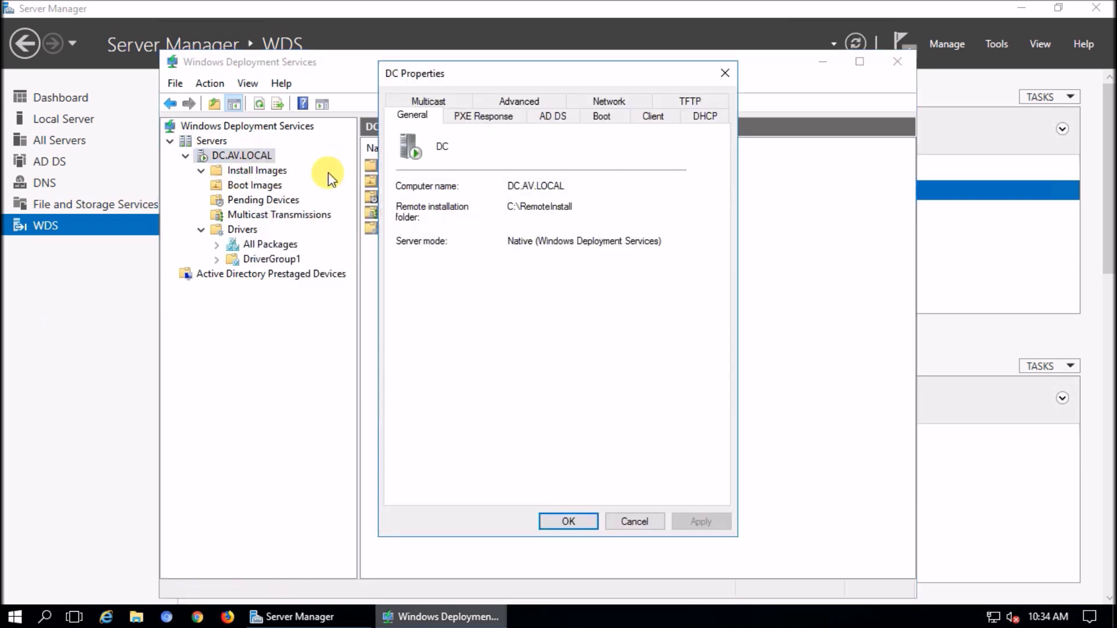
click(499, 115)
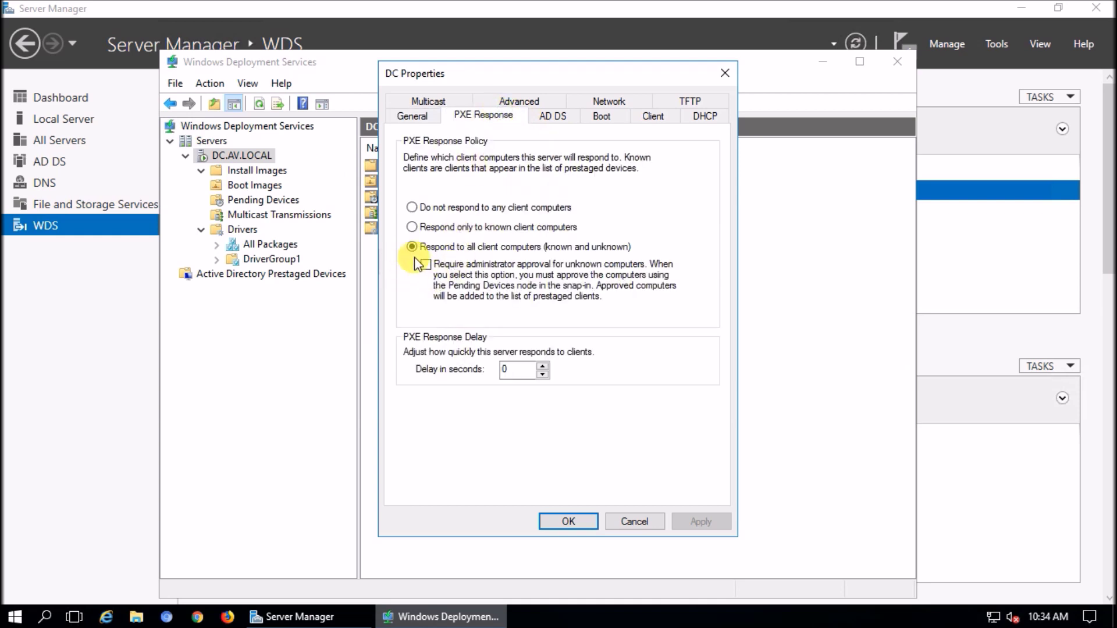
click(554, 116)
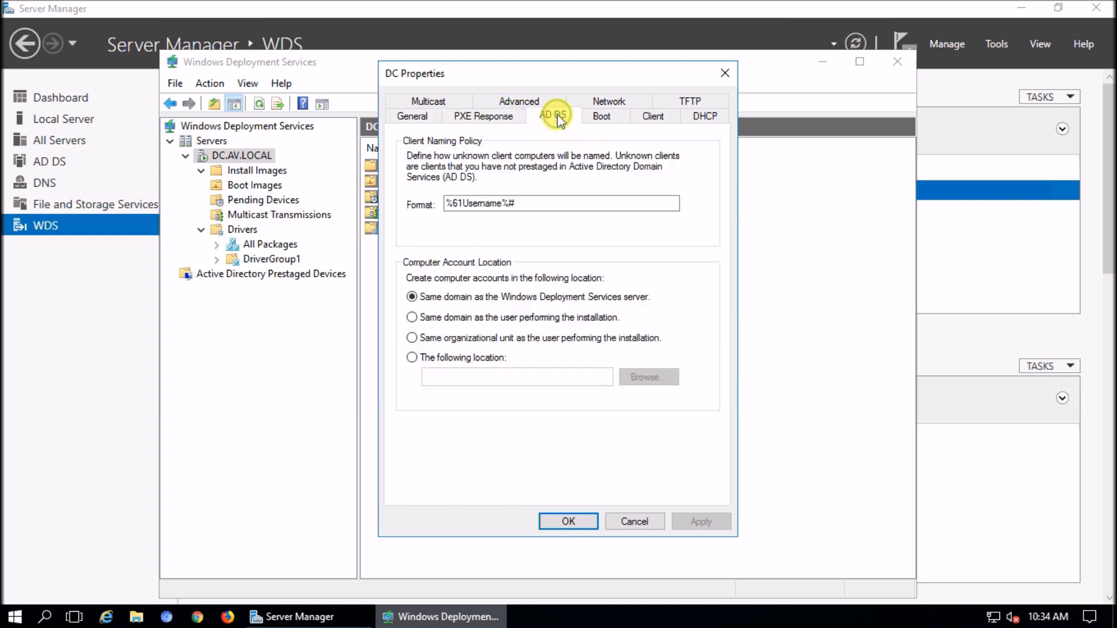
click(601, 117)
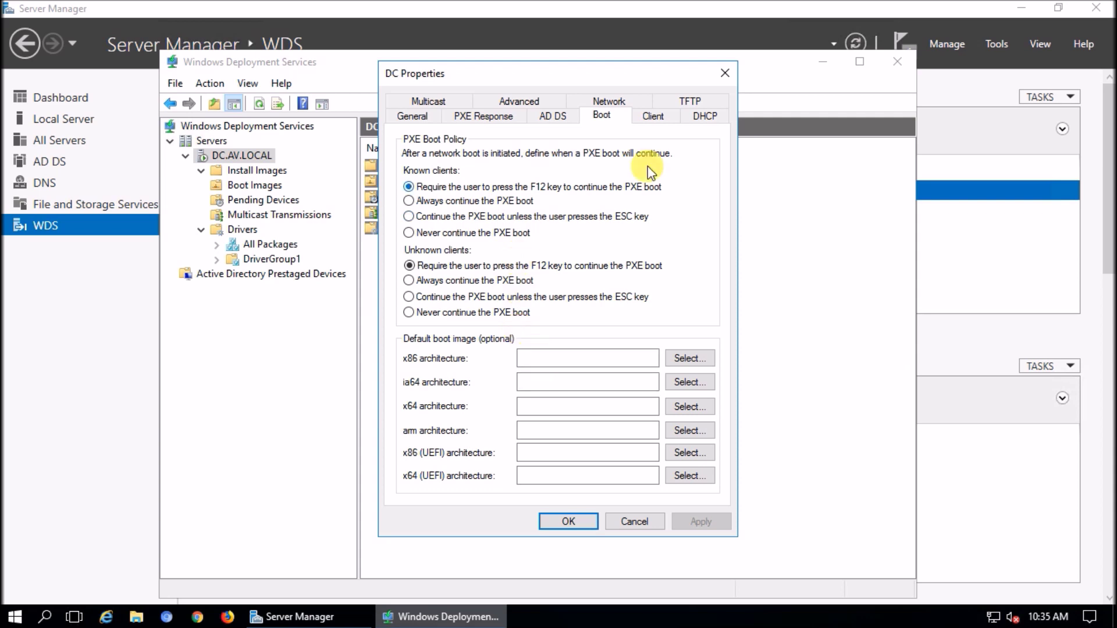
click(653, 118)
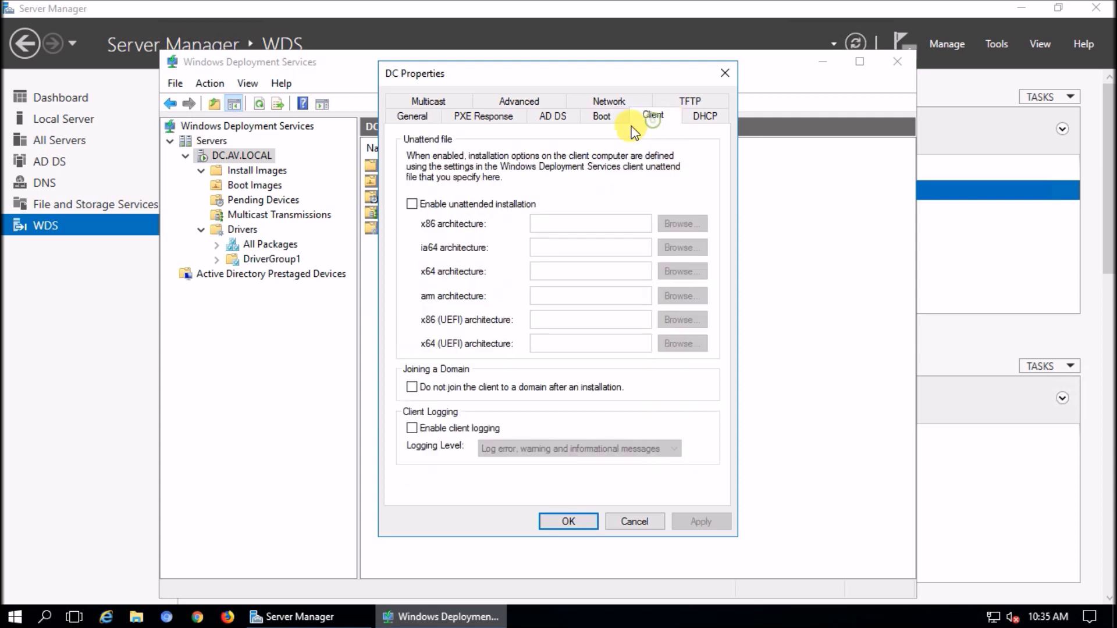
click(699, 116)
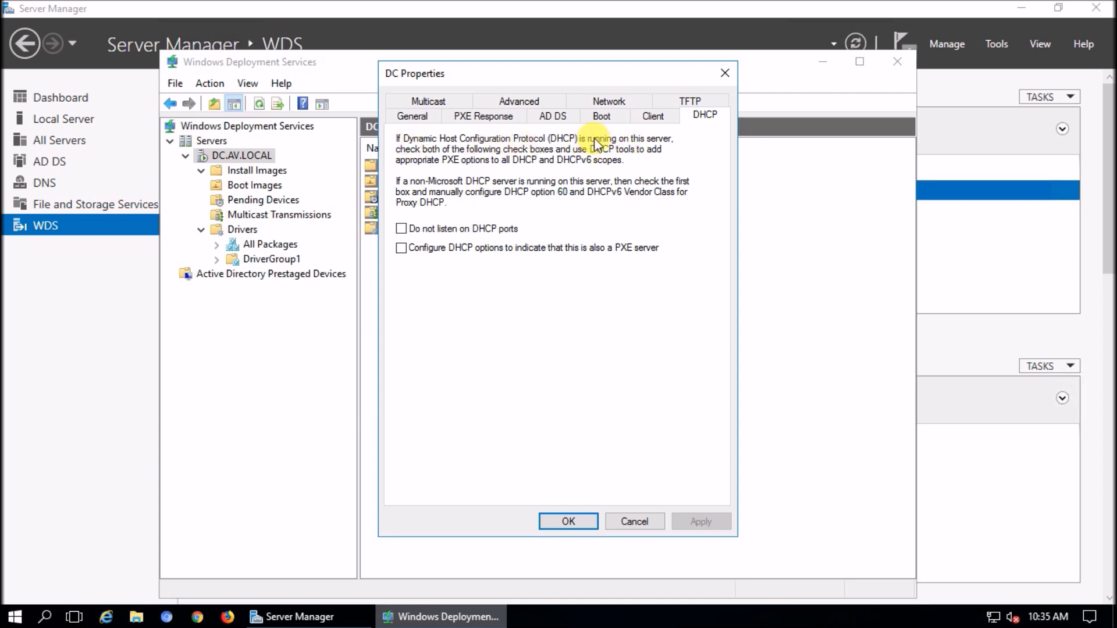
click(526, 101)
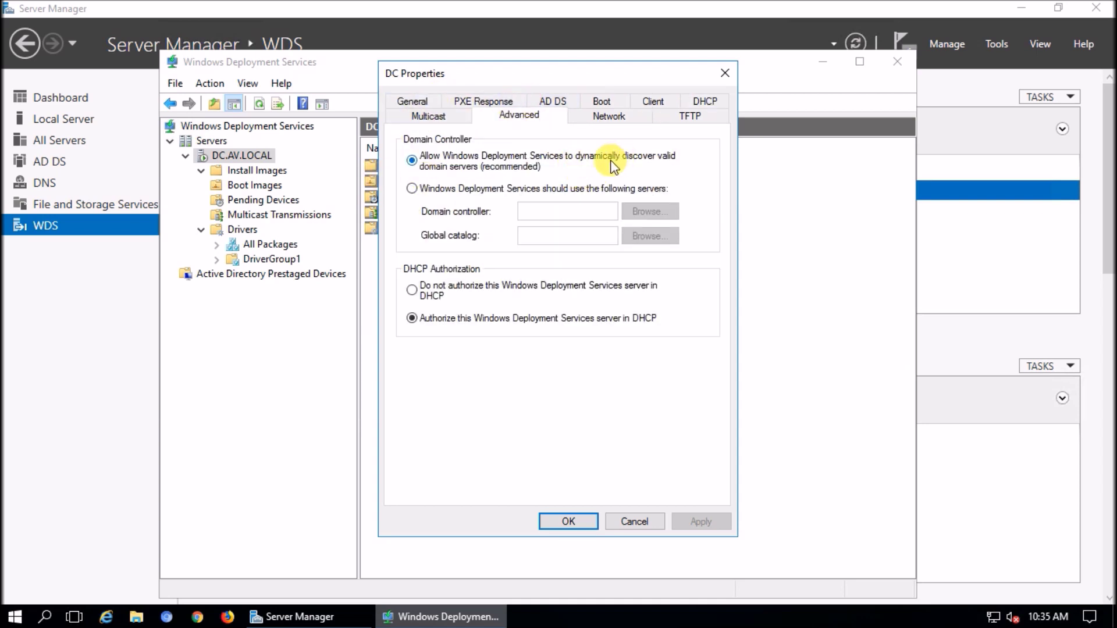
click(600, 119)
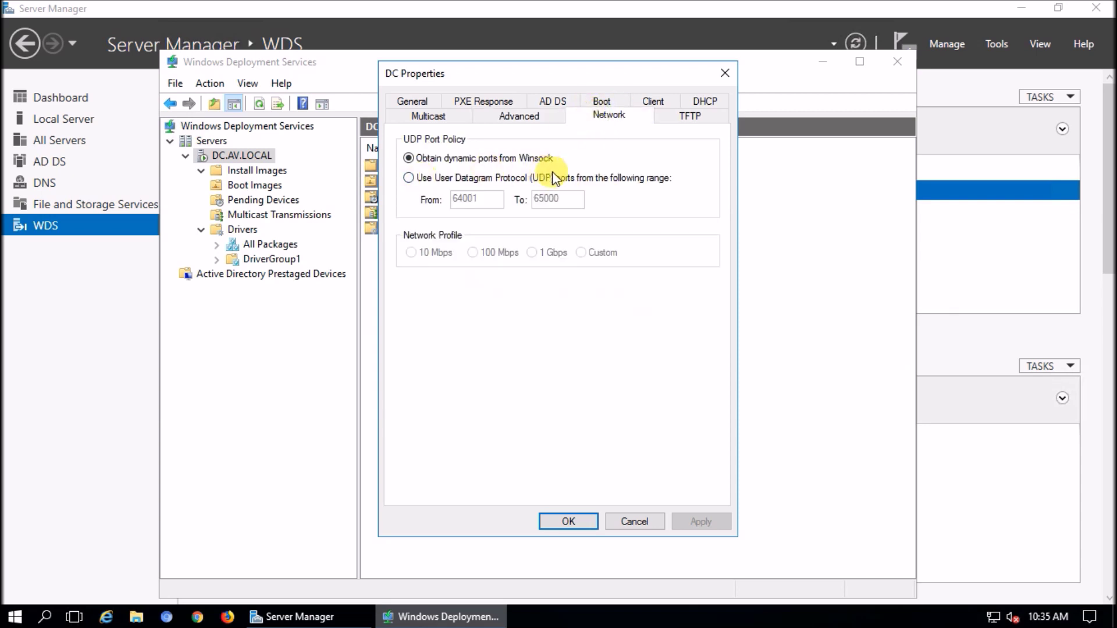
click(674, 115)
click(569, 520)
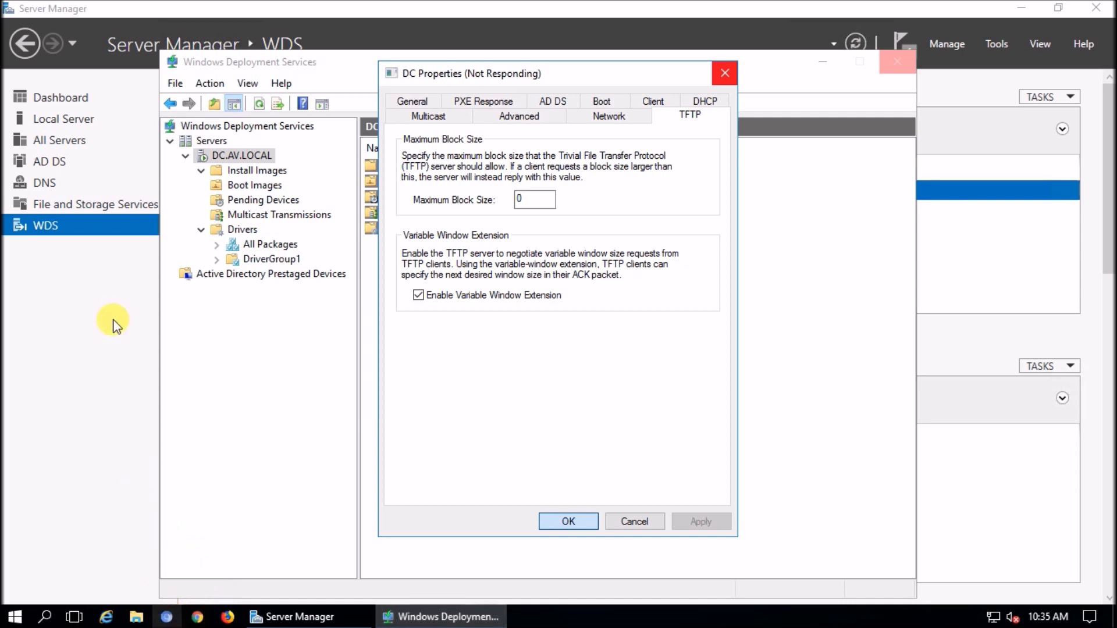
Step: Mount the Windows 10 and Windows Server 2012 R2 ISOs from the ISO folder as drives E: and F:
click(135, 618)
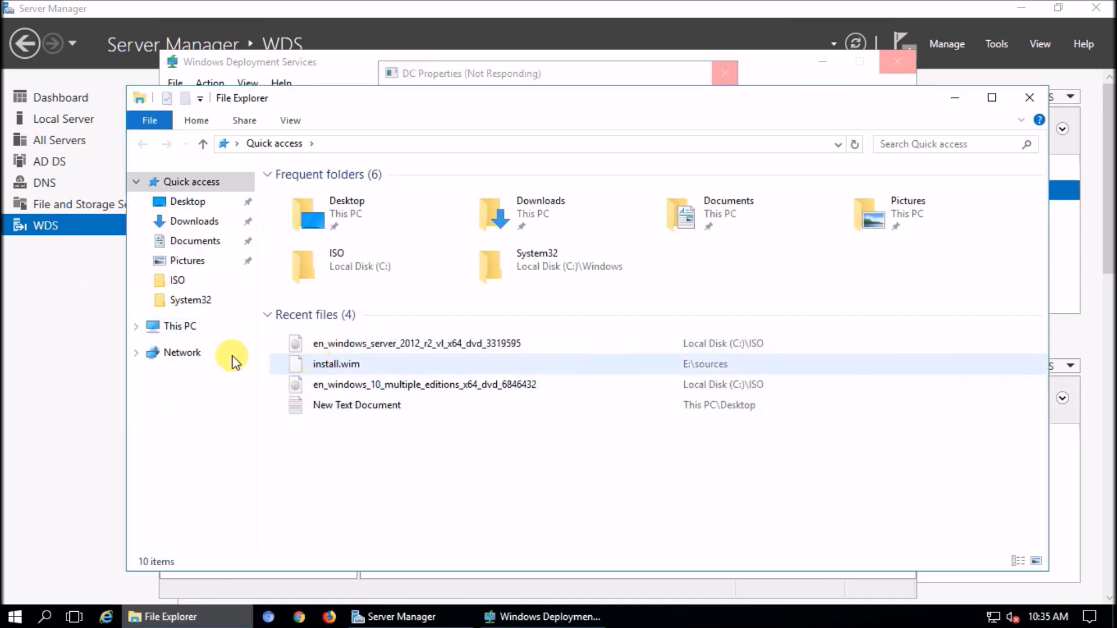
click(180, 281)
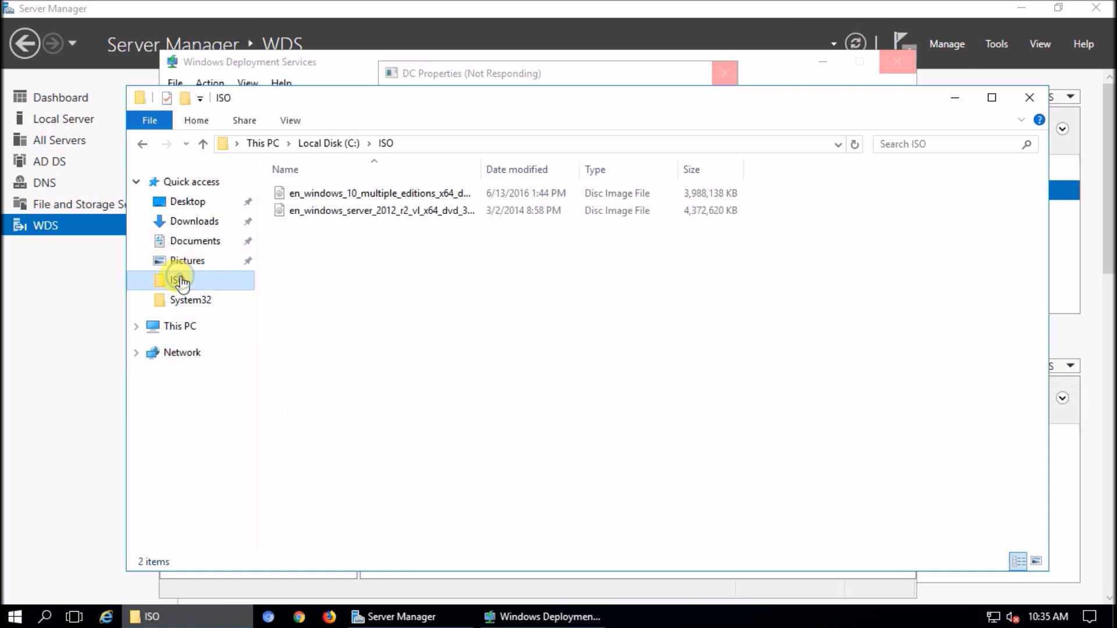
click(372, 193)
click(396, 212)
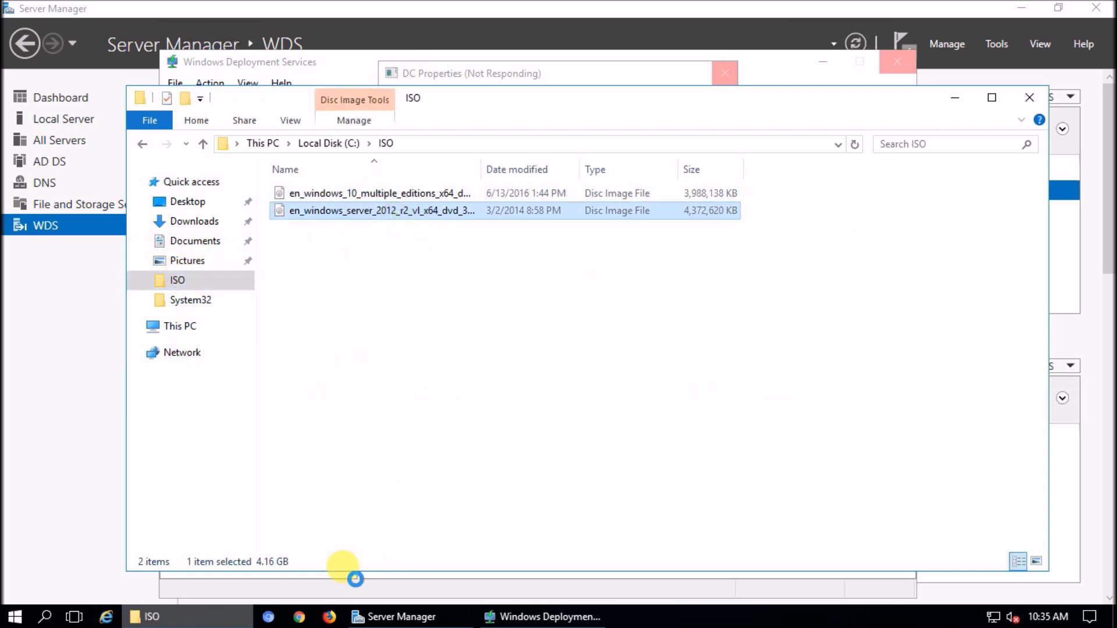
click(400, 195)
double_click(400, 194)
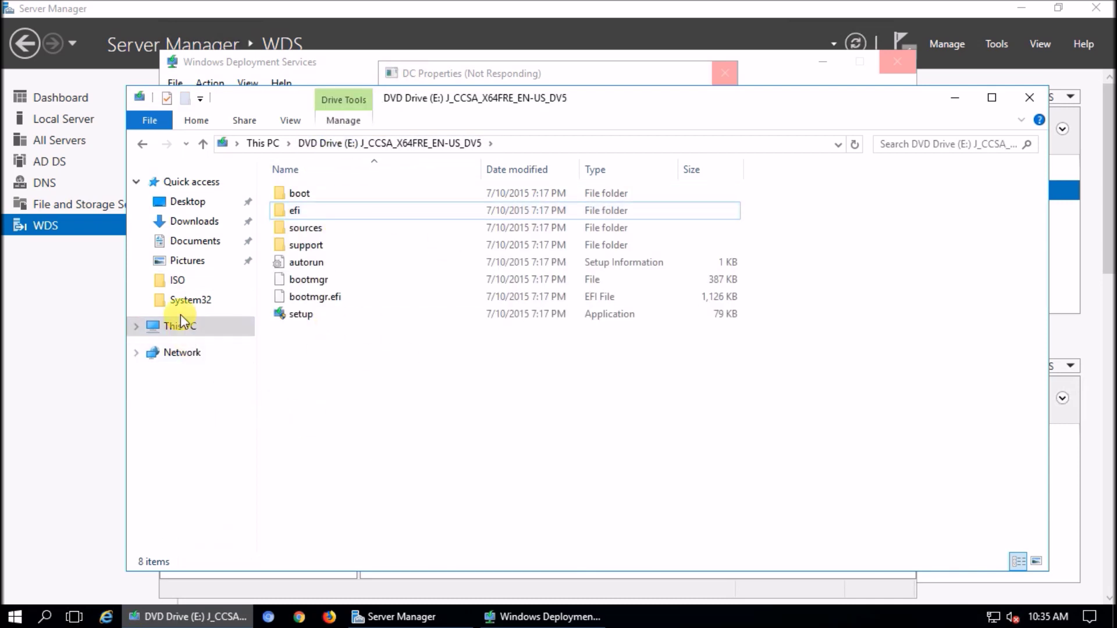
click(174, 280)
double_click(357, 211)
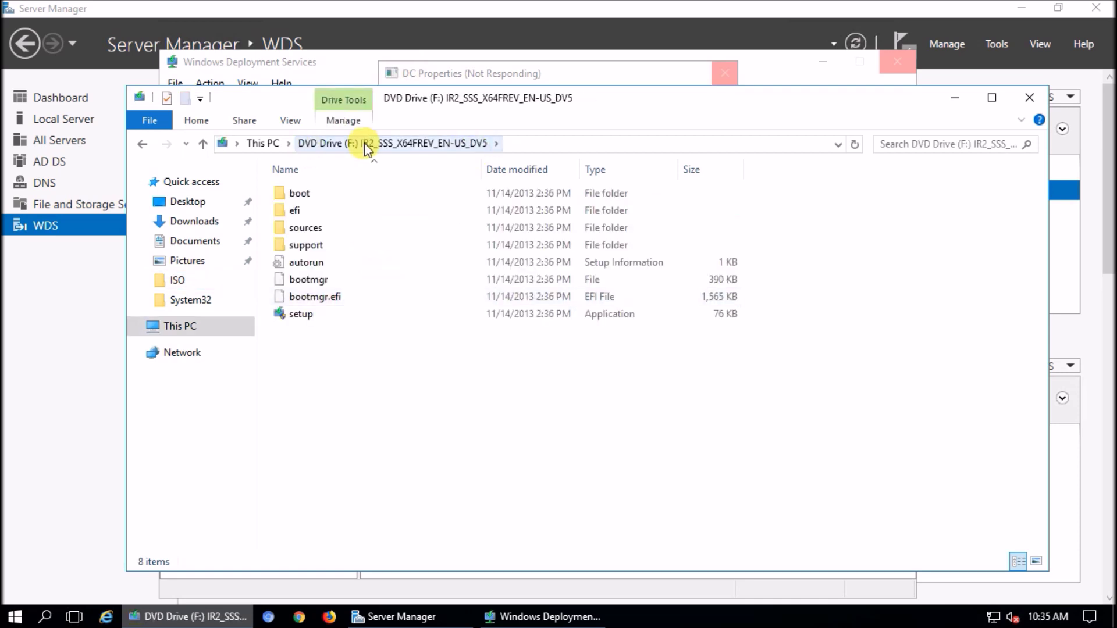
click(512, 618)
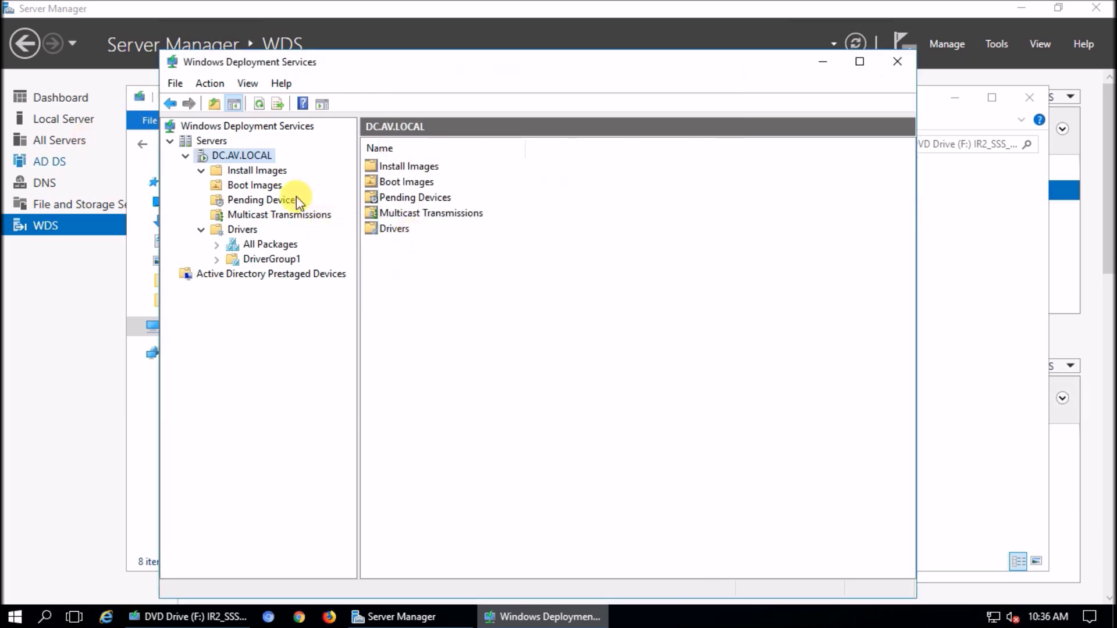
Step: Add an install image under Install Images, creating a new image group named OS_Install
click(261, 172)
right_click(260, 171)
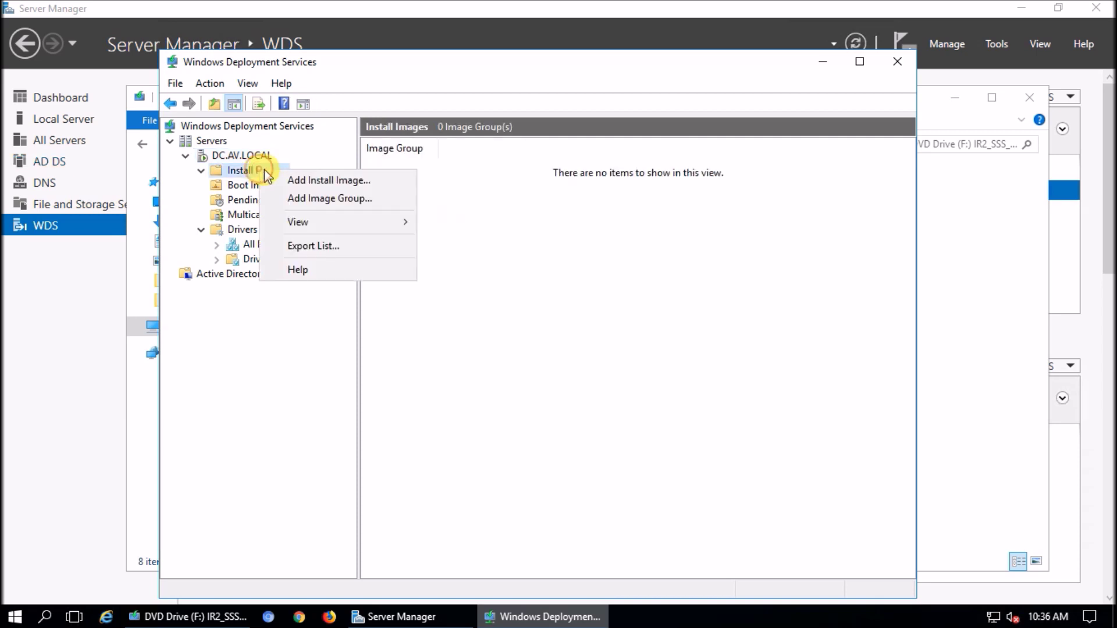
click(303, 177)
double_click(622, 328)
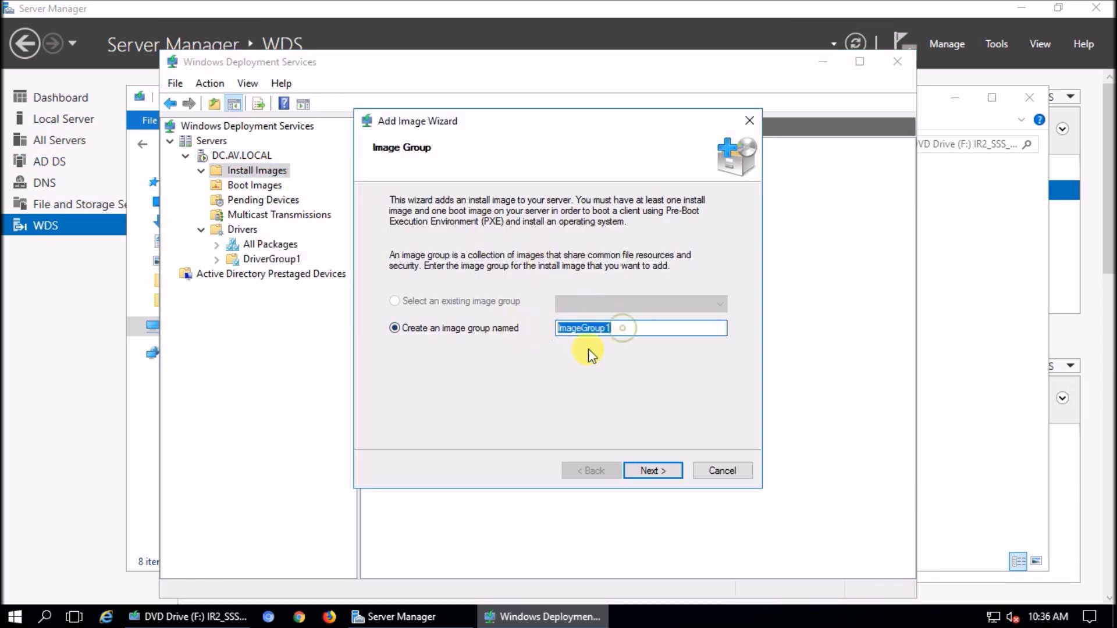
text(OS_Insatl)
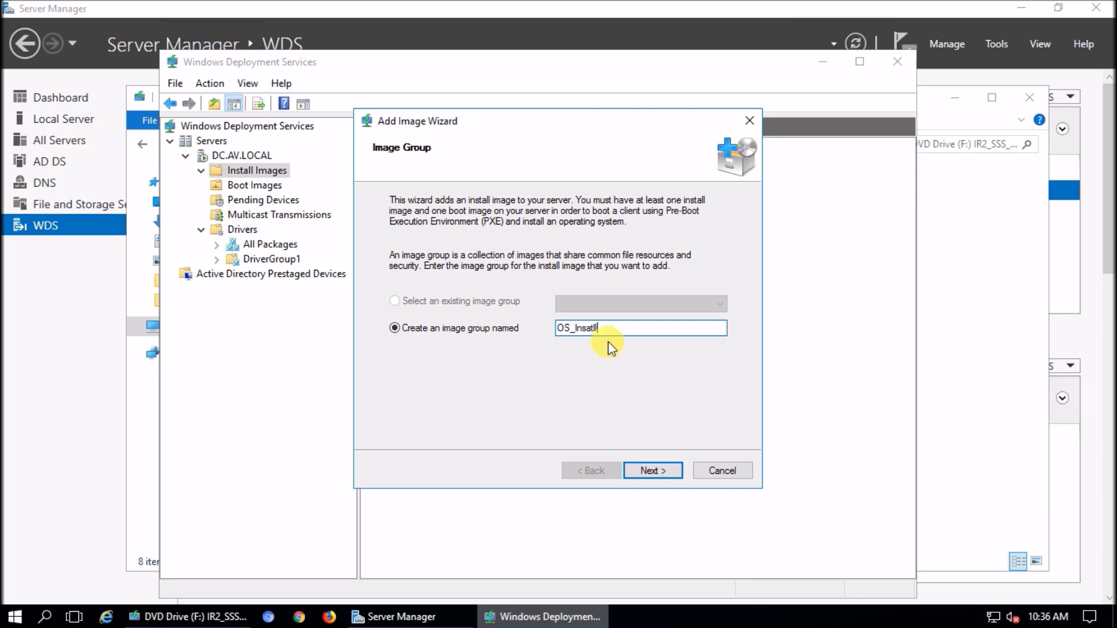
drag(584, 328, 773, 326)
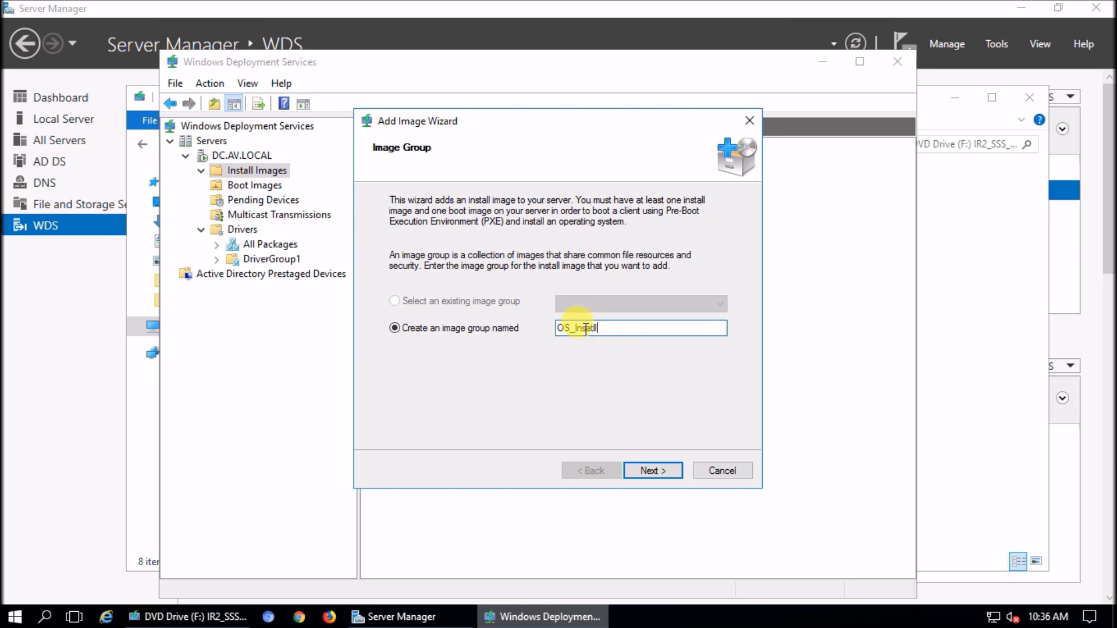
text(t)
click(652, 471)
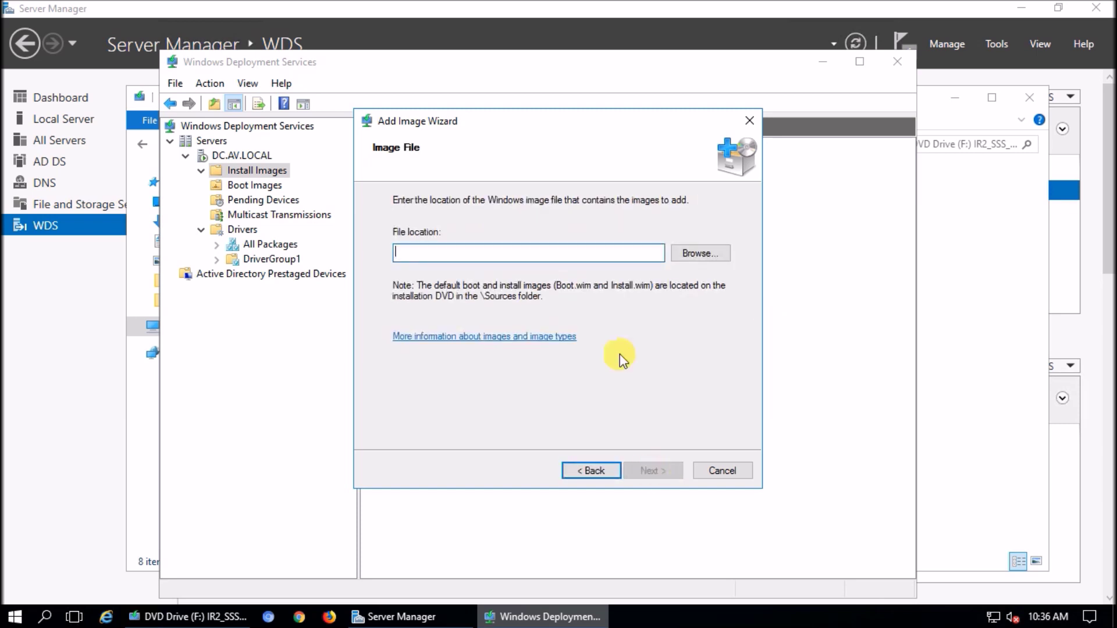
Step: Choose E:\sources\install.wim as the image file for OS_Install
click(695, 254)
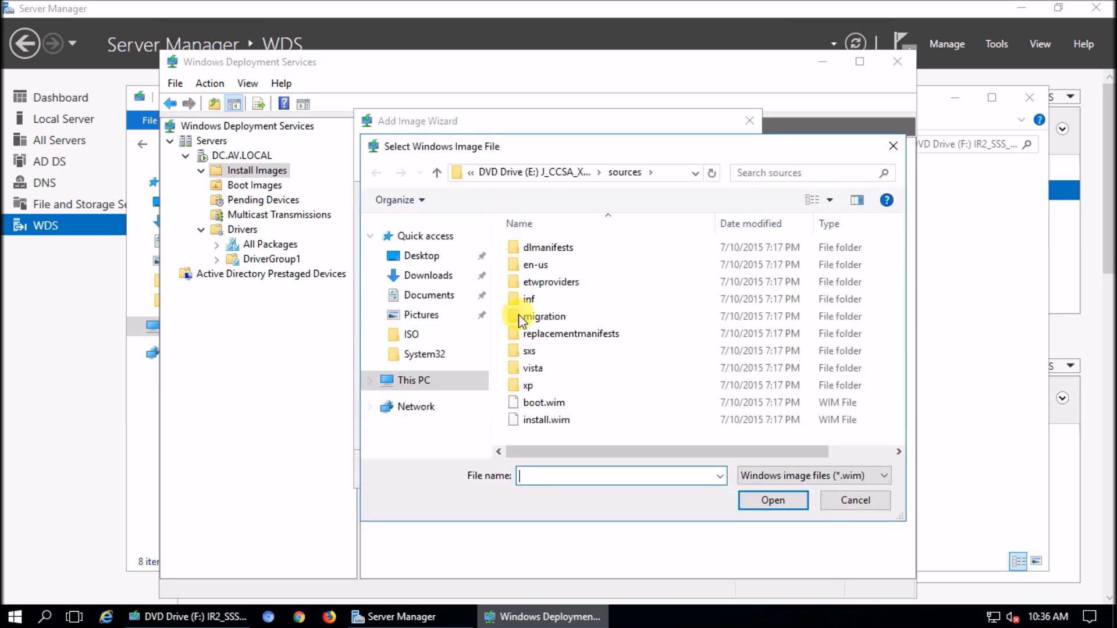
click(411, 379)
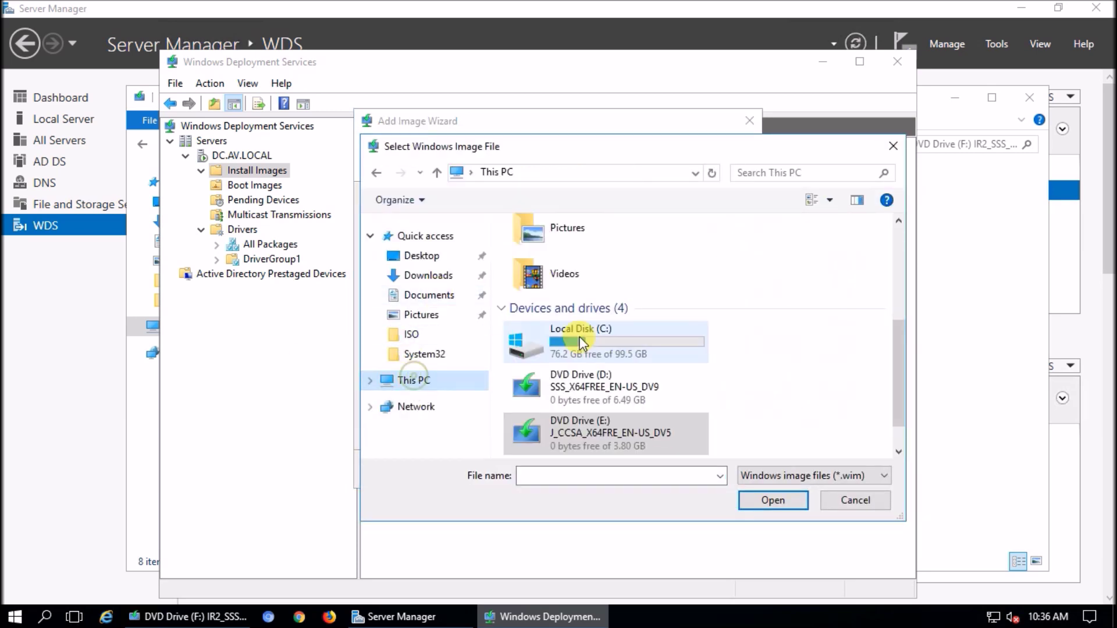
scroll(731, 387, down, 1)
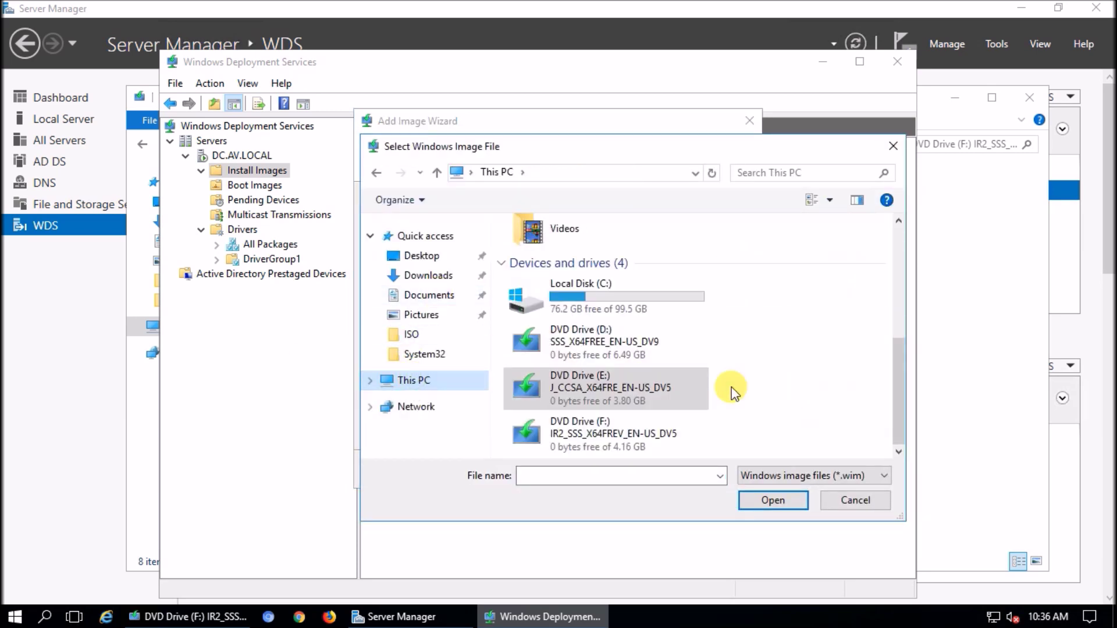
double_click(612, 387)
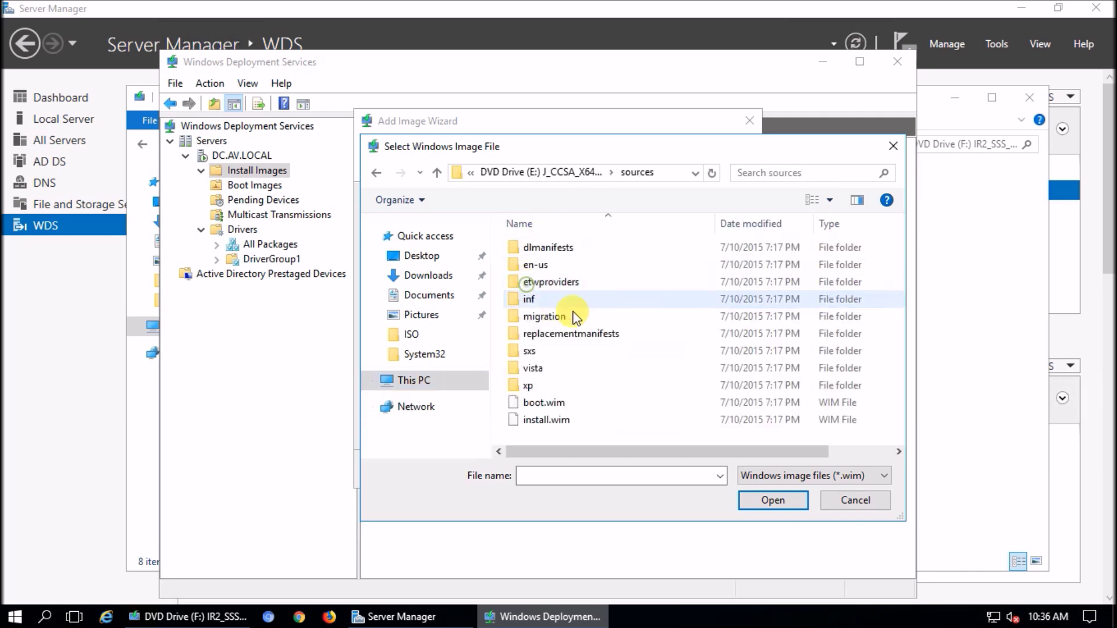
click(547, 420)
click(760, 499)
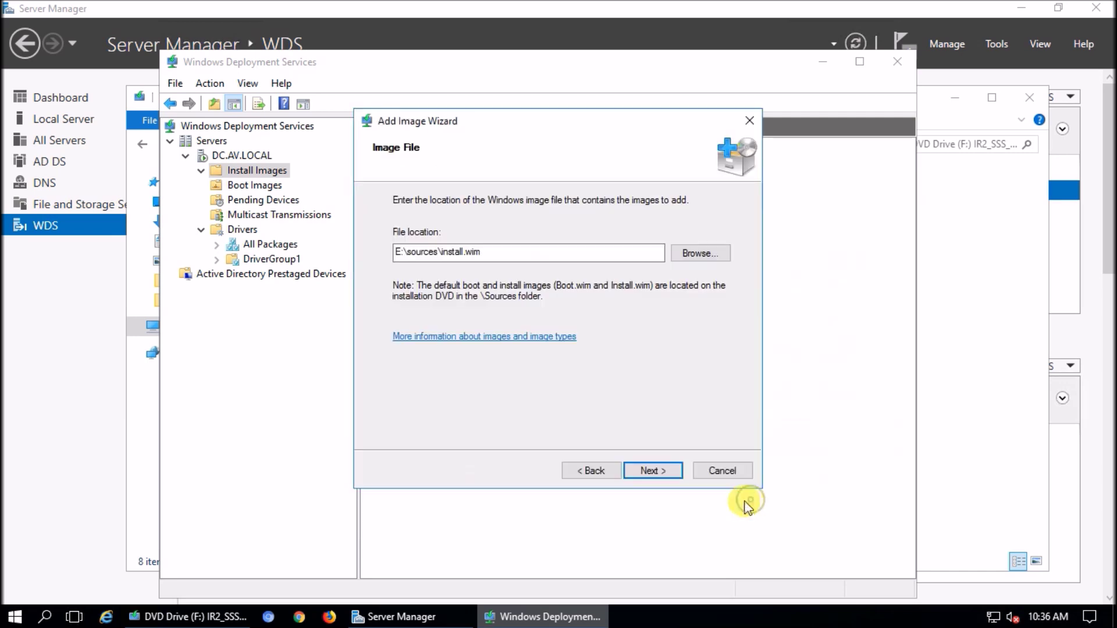
click(653, 470)
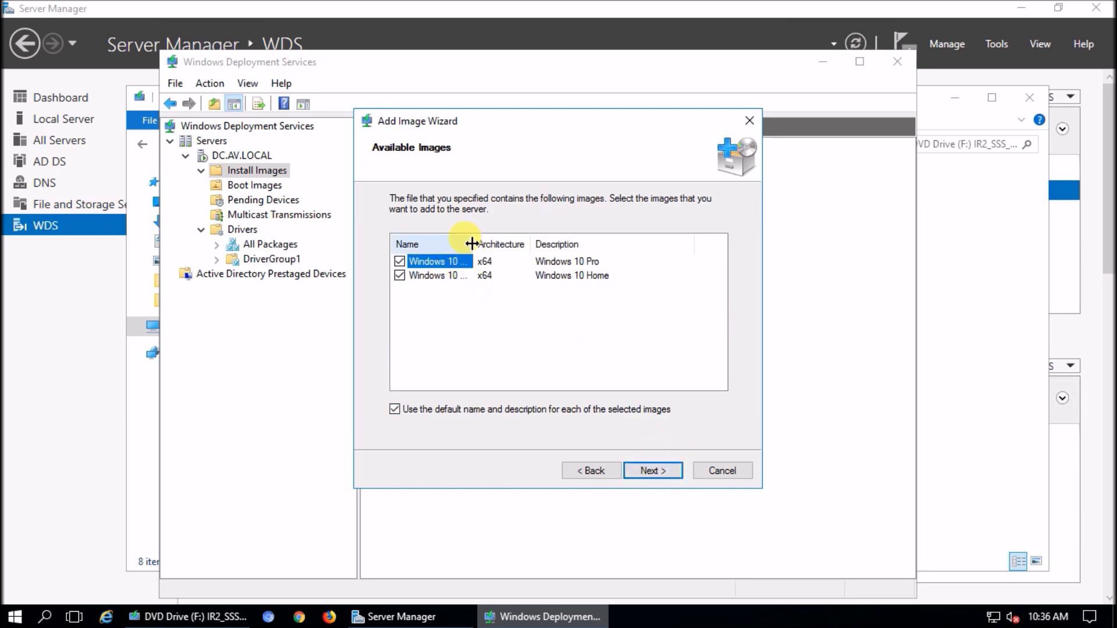
Step: Import only Windows 10 Pro, excluding Windows 10 Home
drag(472, 244, 576, 244)
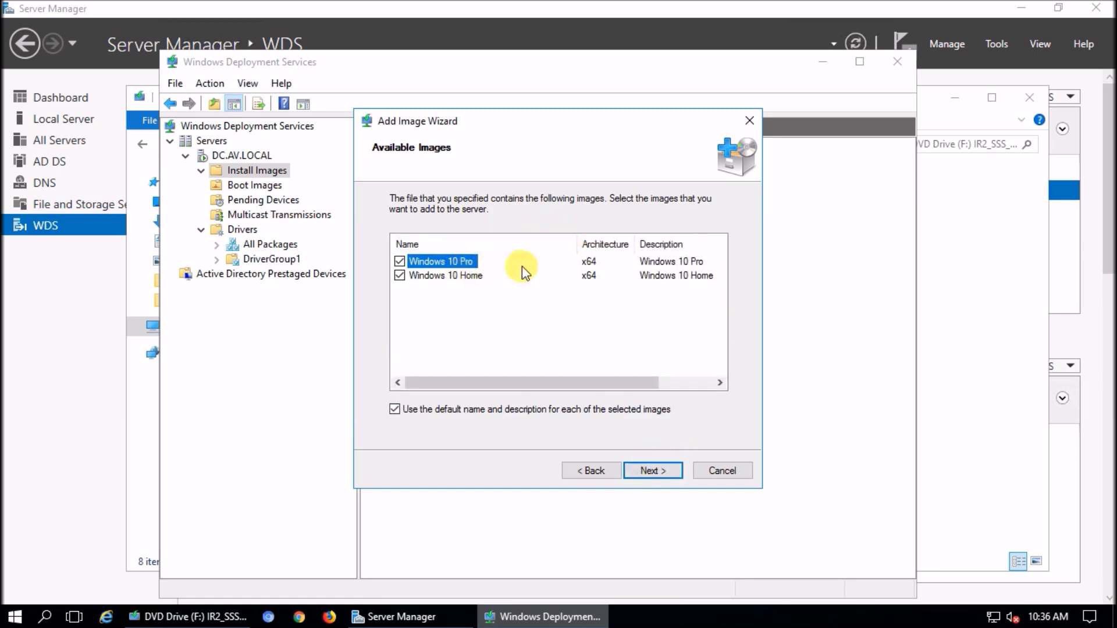
click(399, 275)
click(655, 477)
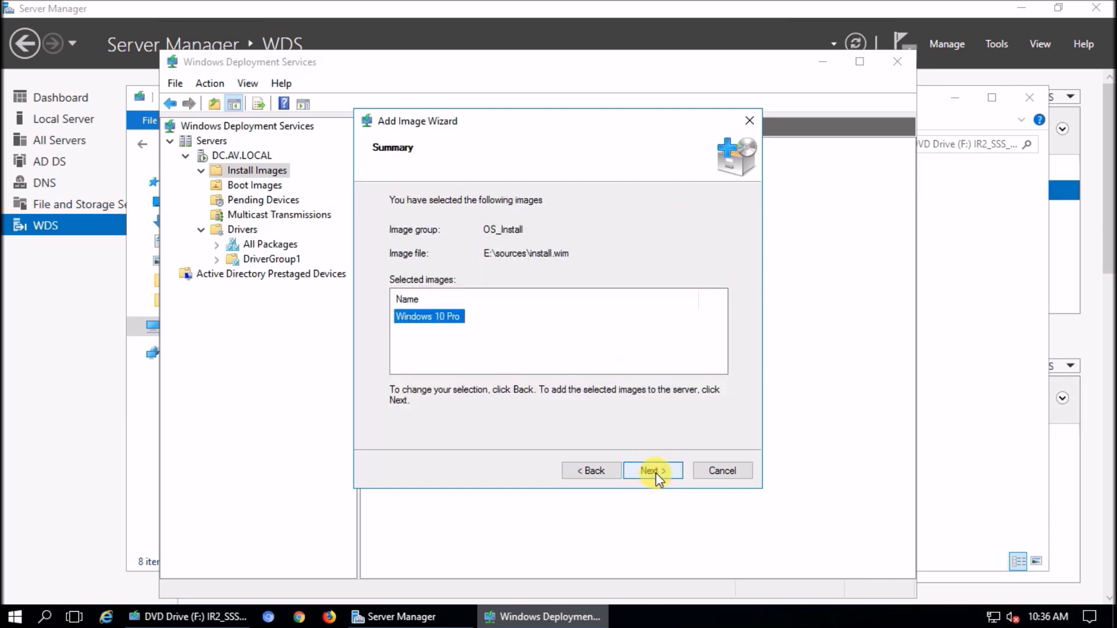
click(653, 472)
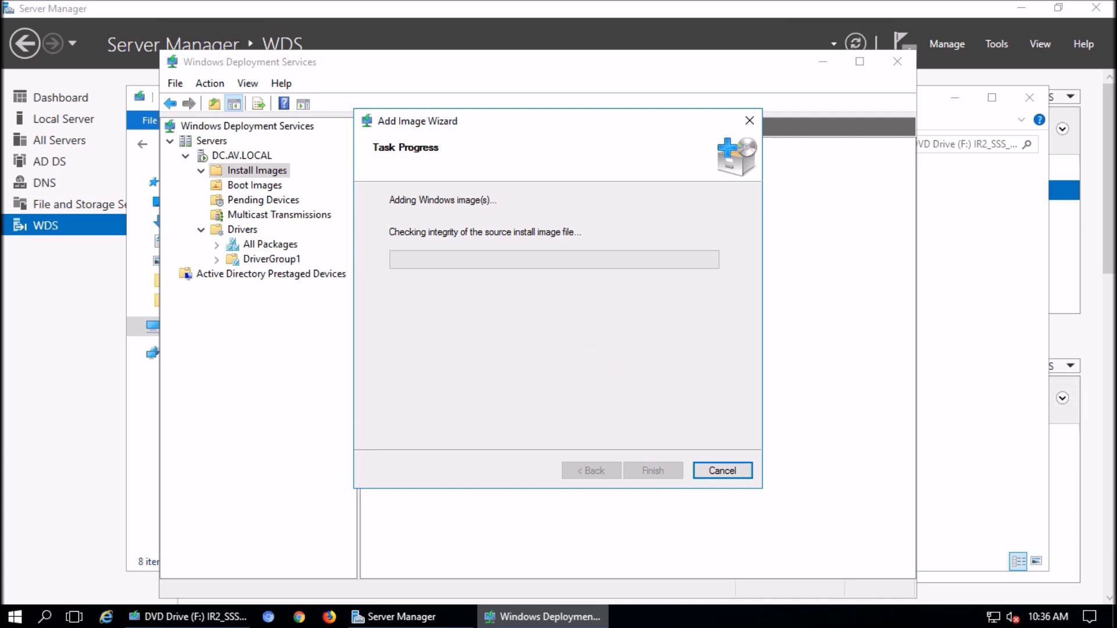
click(646, 468)
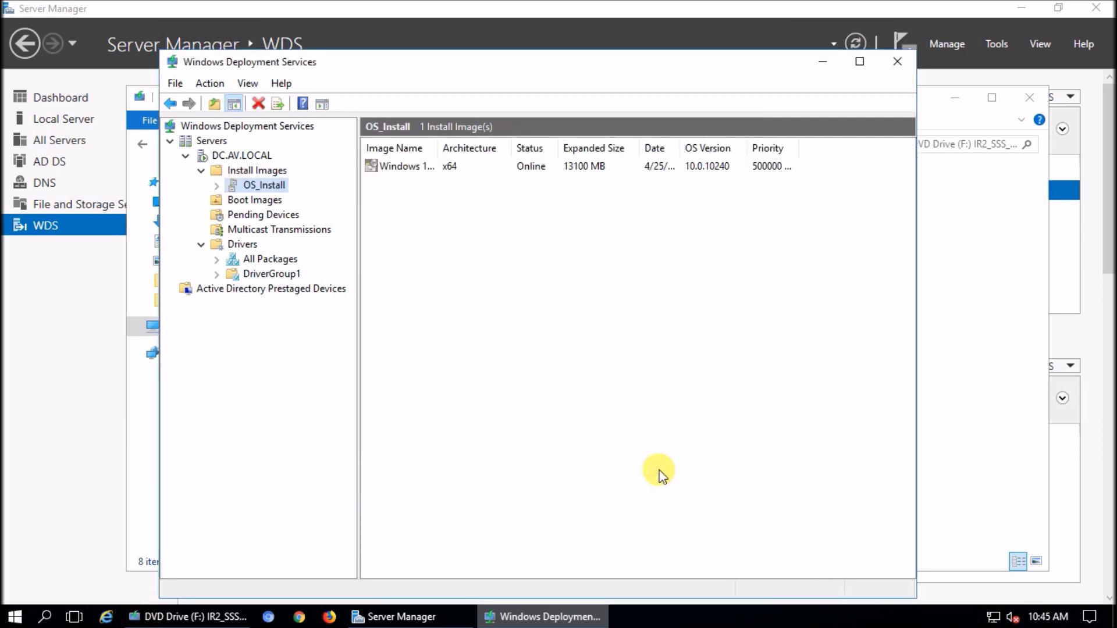
Step: Add another install image to OS_Install from F:\sources\install.wim
right_click(279, 185)
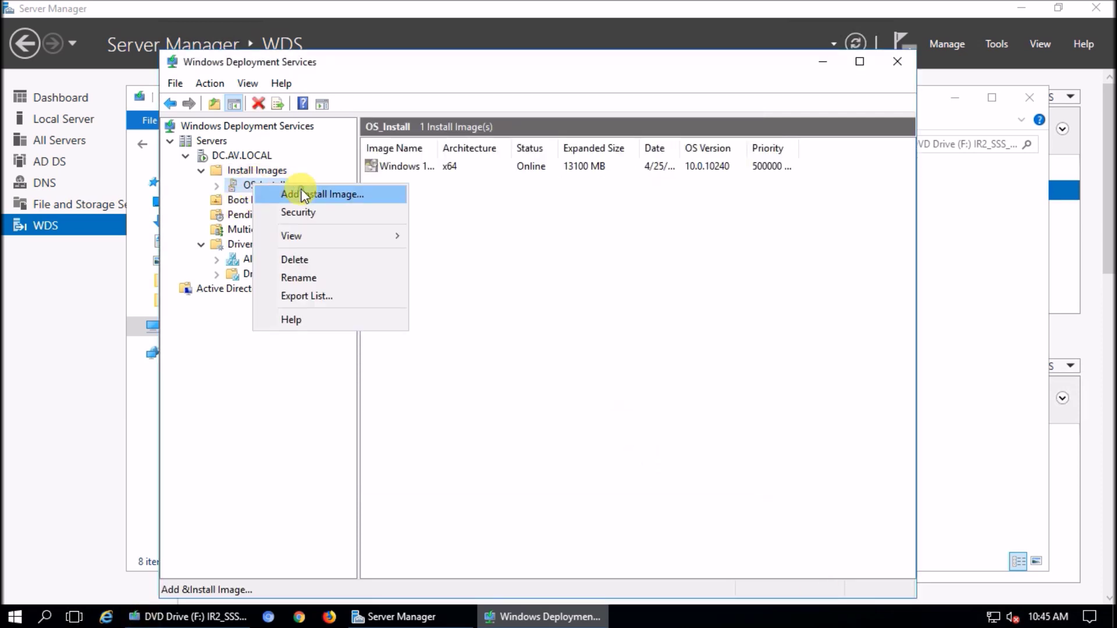
click(302, 189)
click(698, 254)
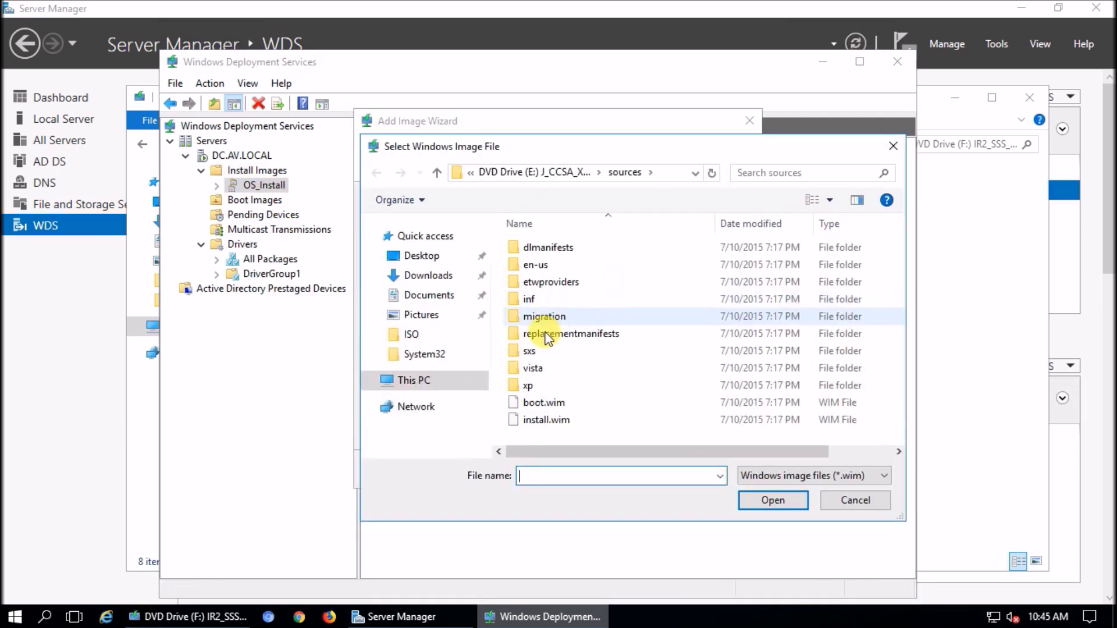
click(435, 384)
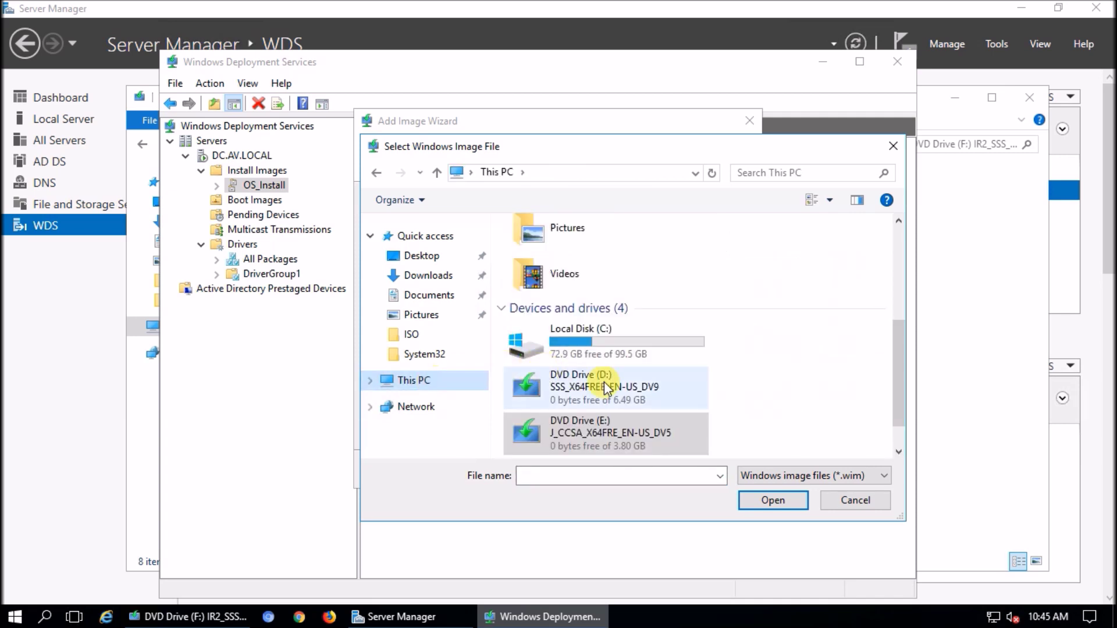
double_click(609, 420)
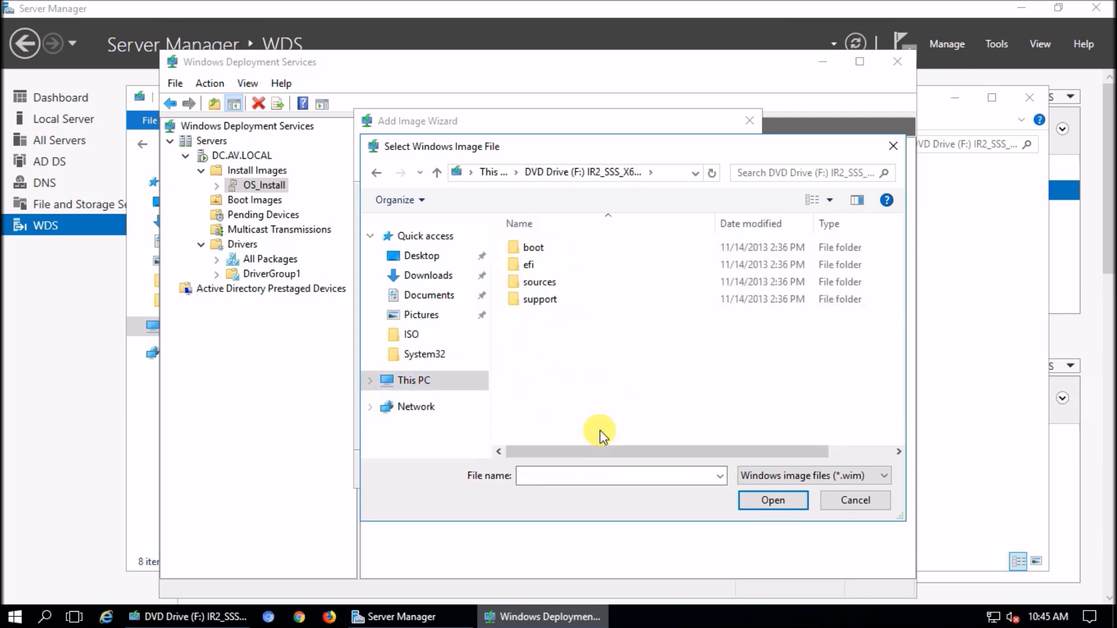
double_click(548, 287)
click(534, 419)
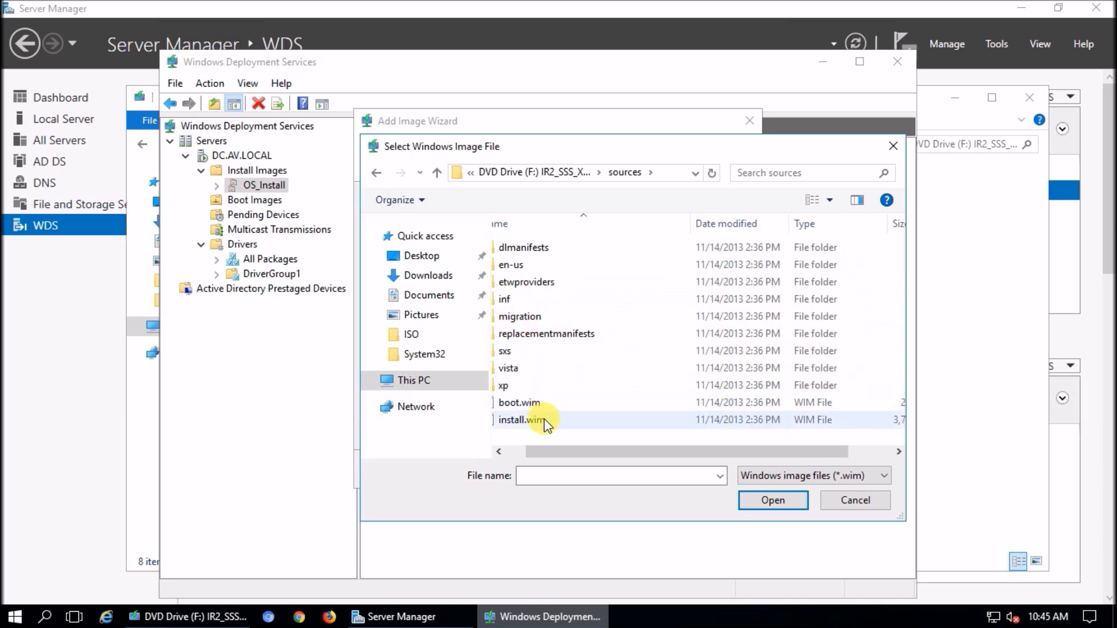
click(759, 498)
click(657, 470)
Step: Exclude both CORE editions and import the SERVERSTANDARD and SERVERDATACENTER images
drag(473, 244, 663, 244)
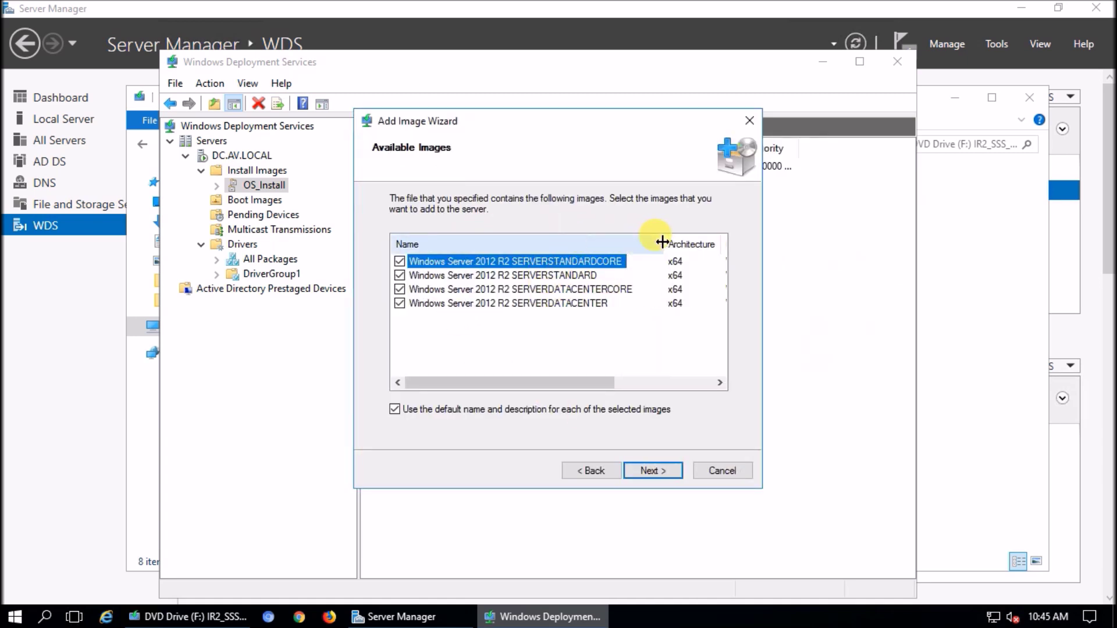
click(400, 261)
click(414, 290)
click(400, 289)
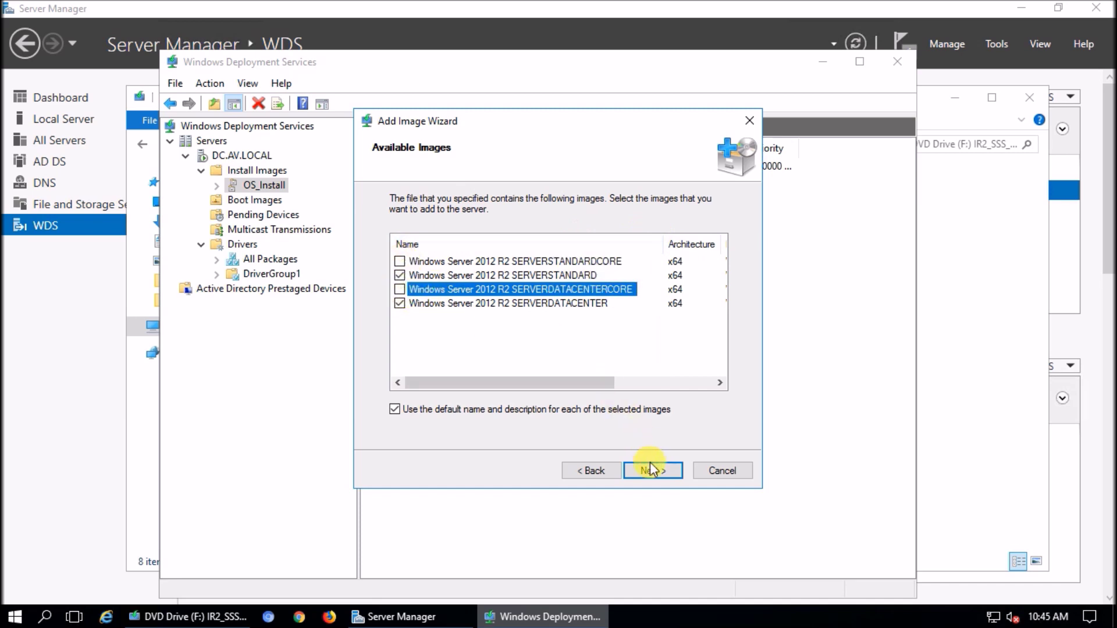
click(651, 470)
click(652, 470)
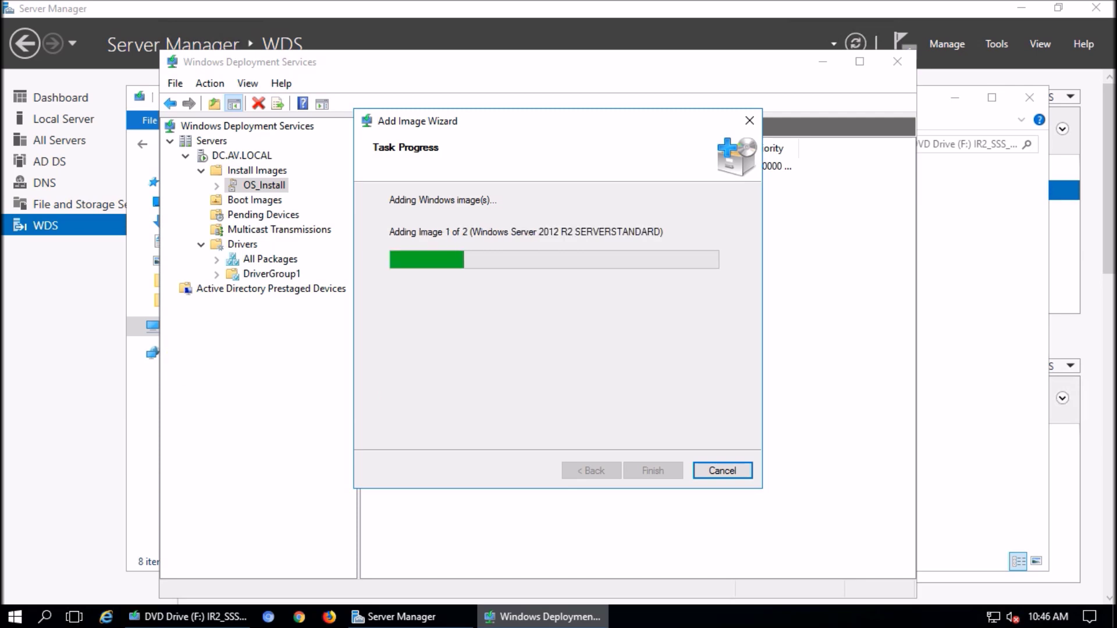
click(650, 470)
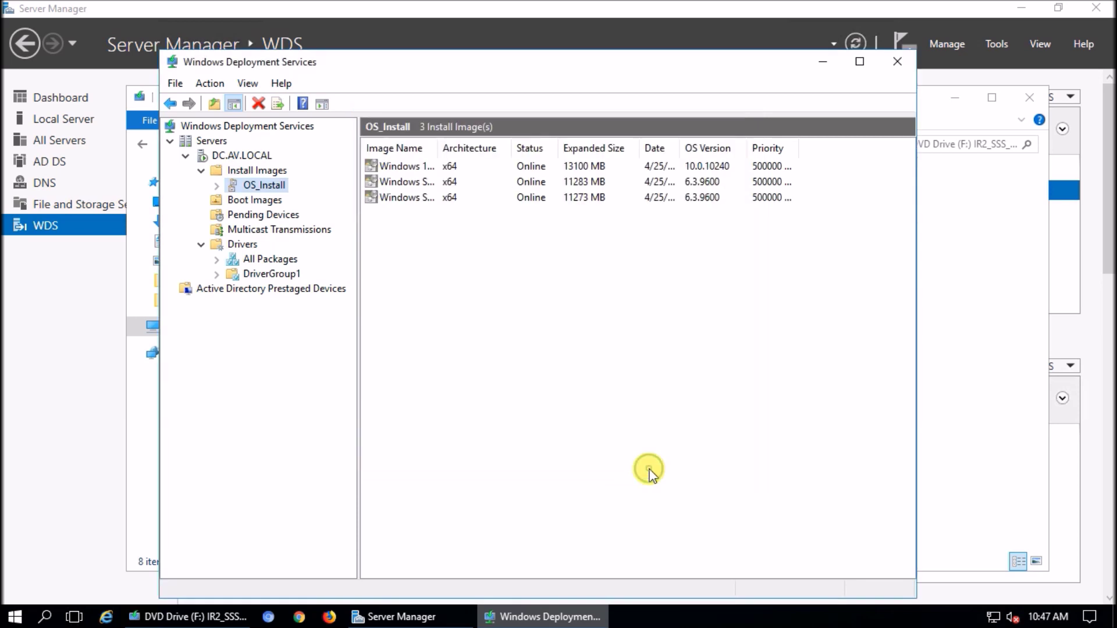
Step: Start adding a boot image and choose boot.wim from the sources folder on DVD drive E:
right_click(259, 200)
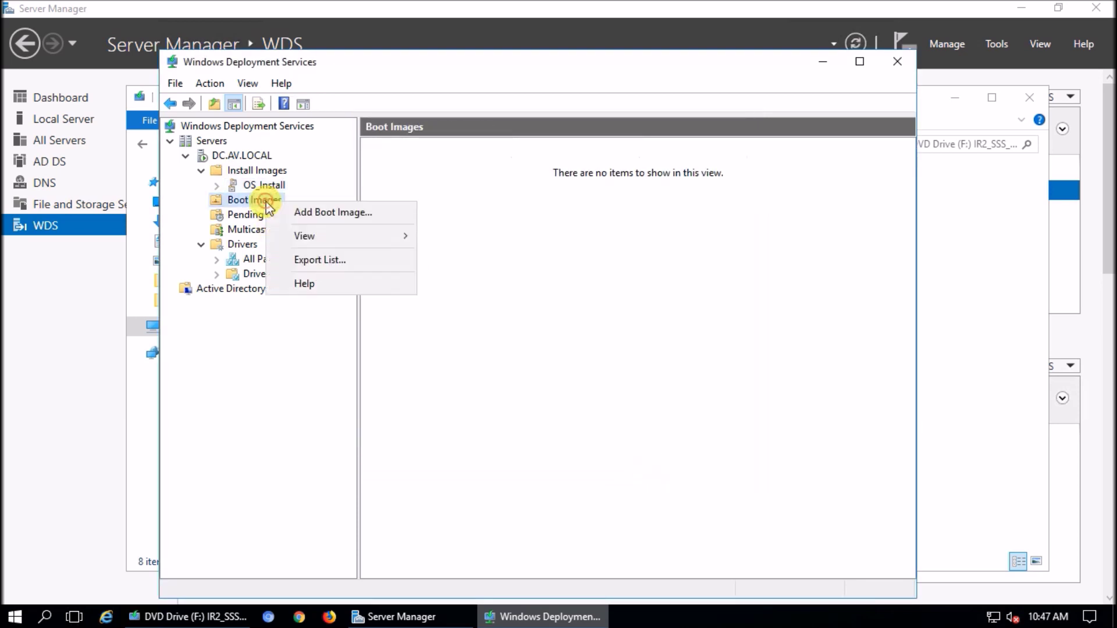
click(316, 213)
click(686, 267)
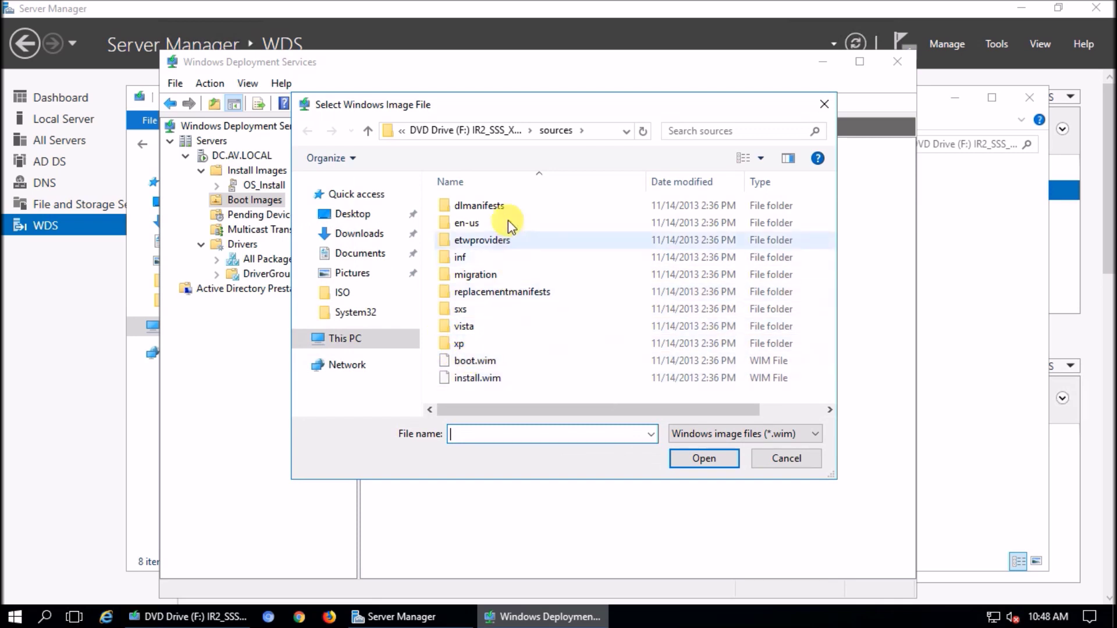
click(346, 339)
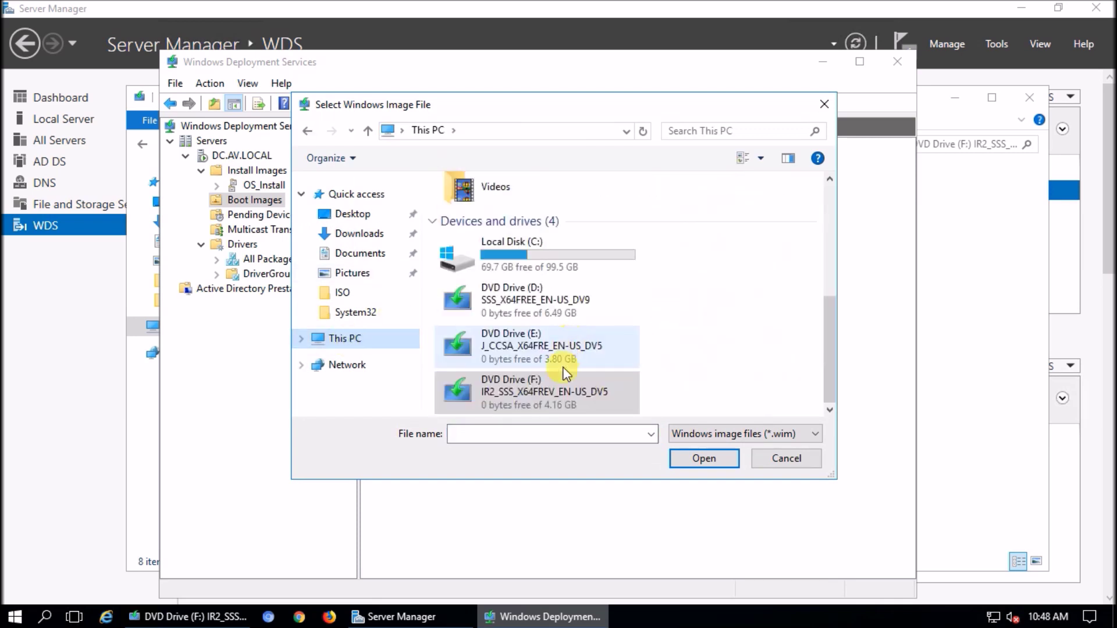
double_click(553, 348)
double_click(470, 240)
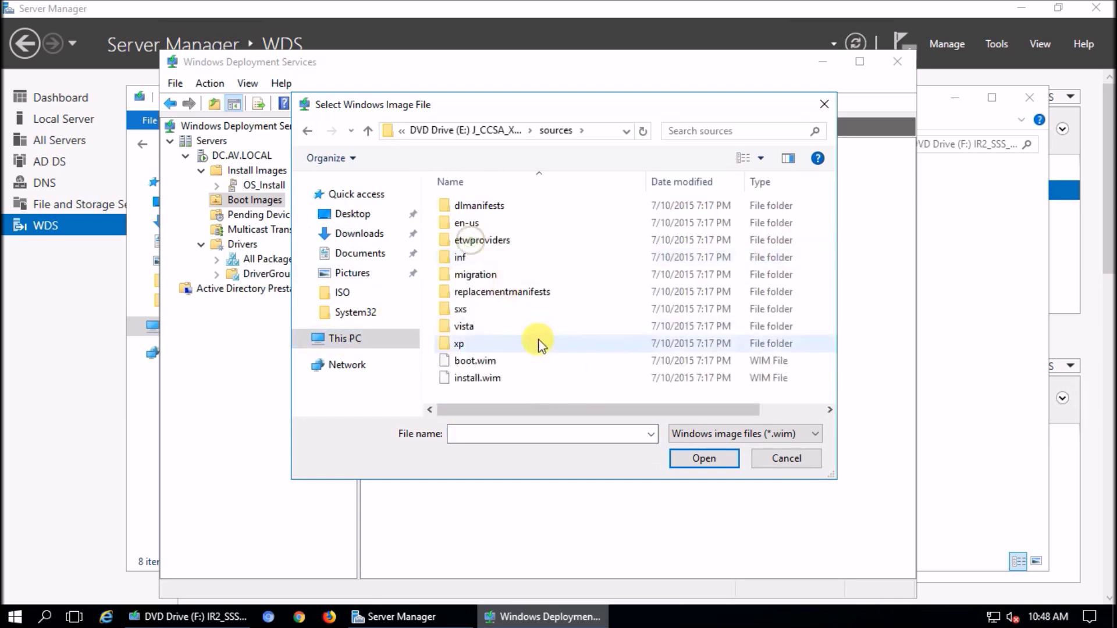
click(474, 361)
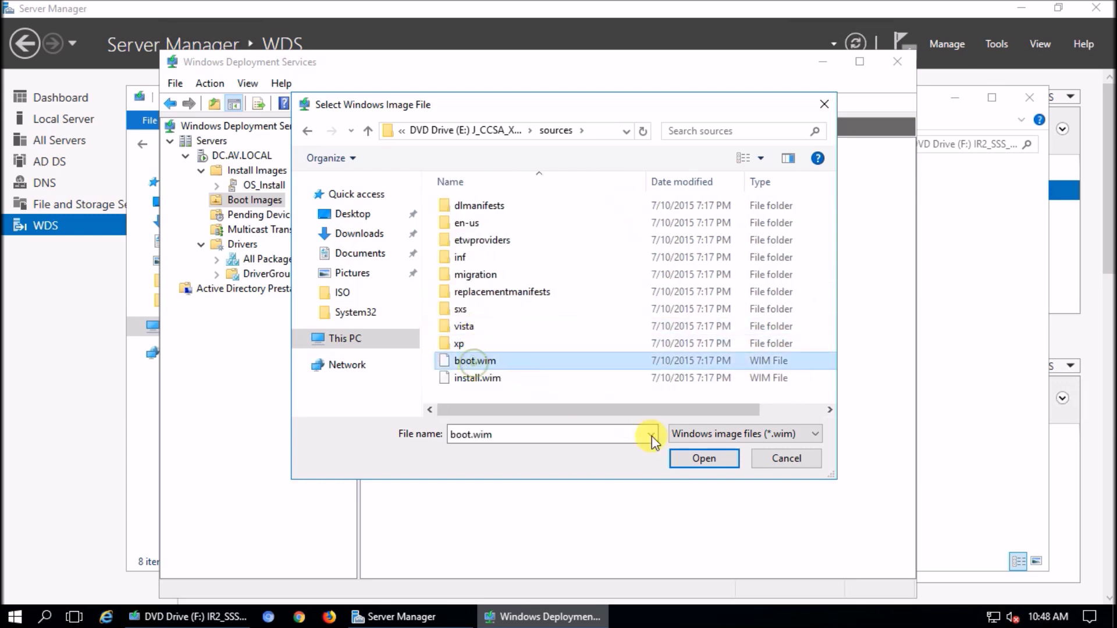
click(675, 458)
Step: Keep the default name and description and finish adding the Microsoft Windows Setup (x64) boot image
click(657, 460)
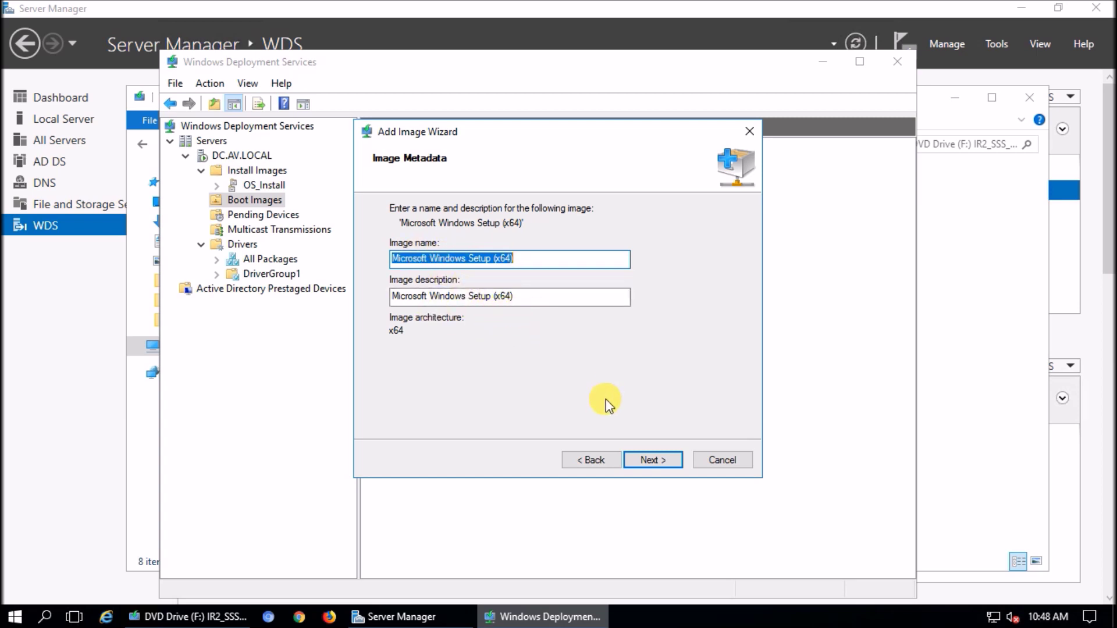
click(535, 297)
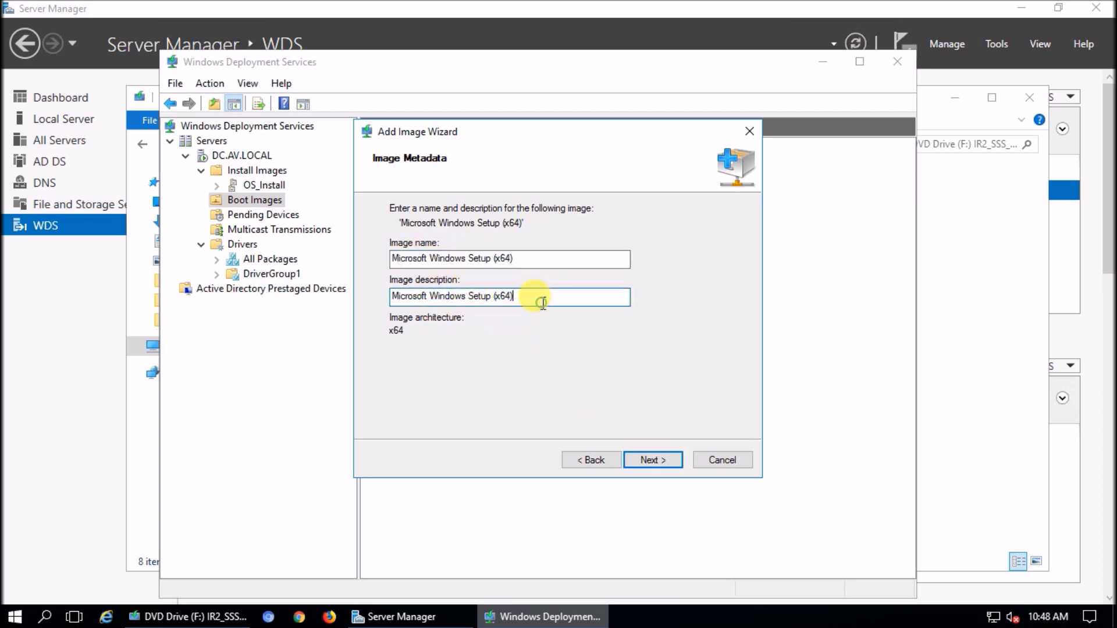
click(652, 466)
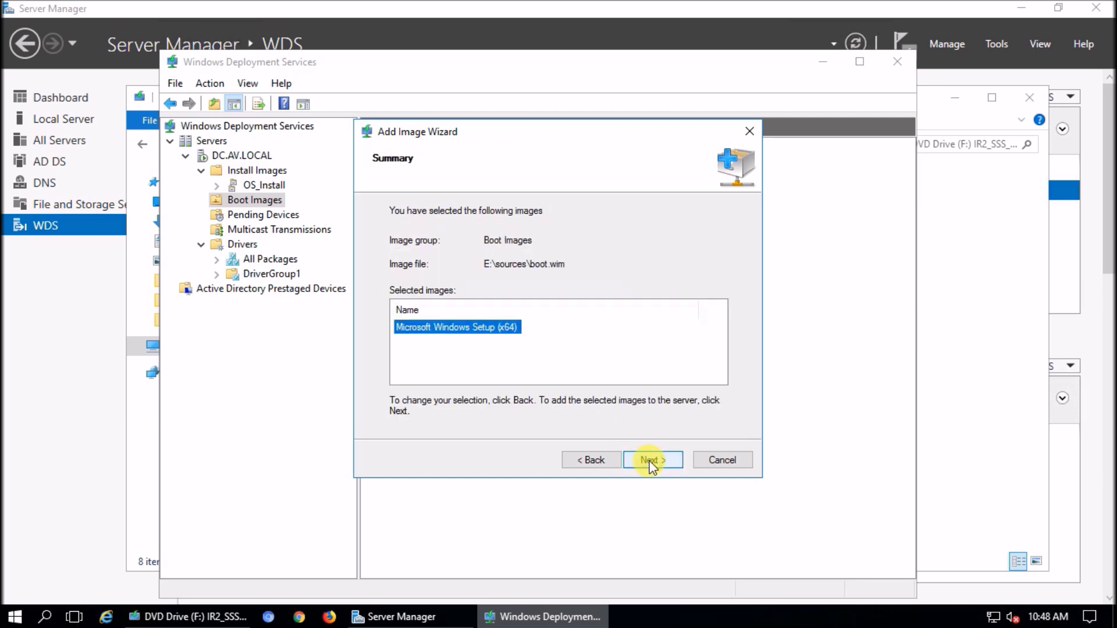
click(653, 462)
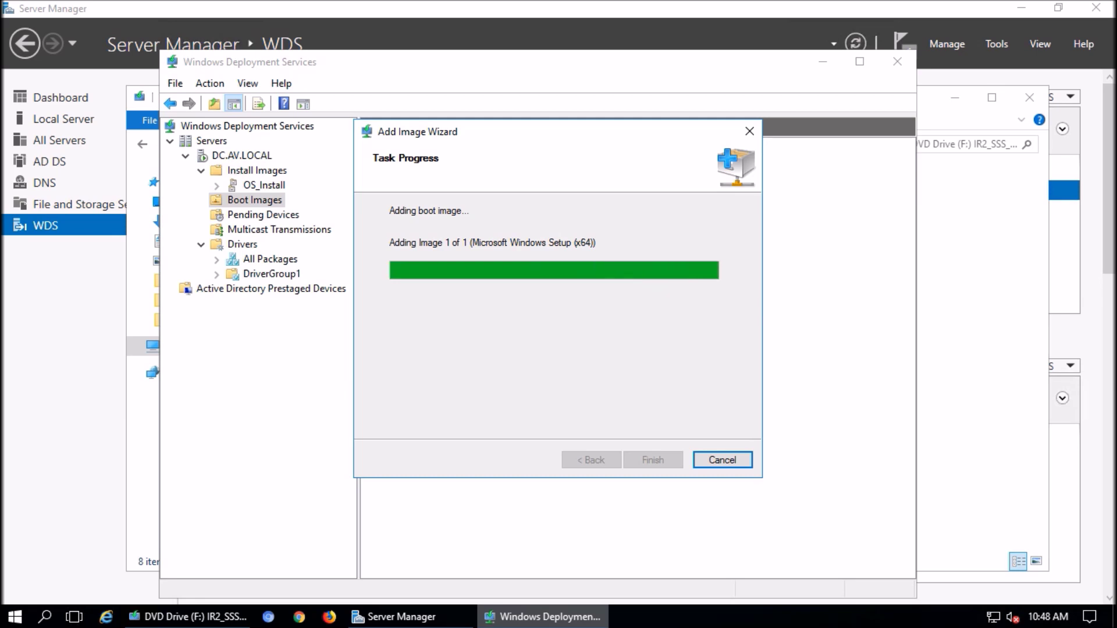
click(648, 461)
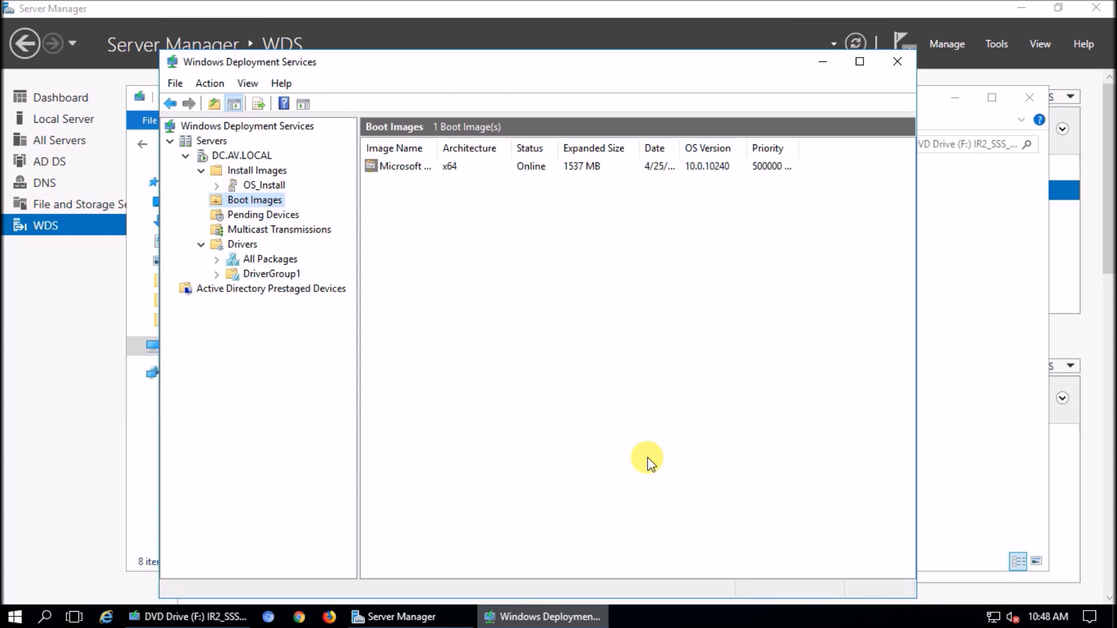
Step: Show the OS_Install install images with the Image Name column widened to full names
drag(437, 148, 570, 147)
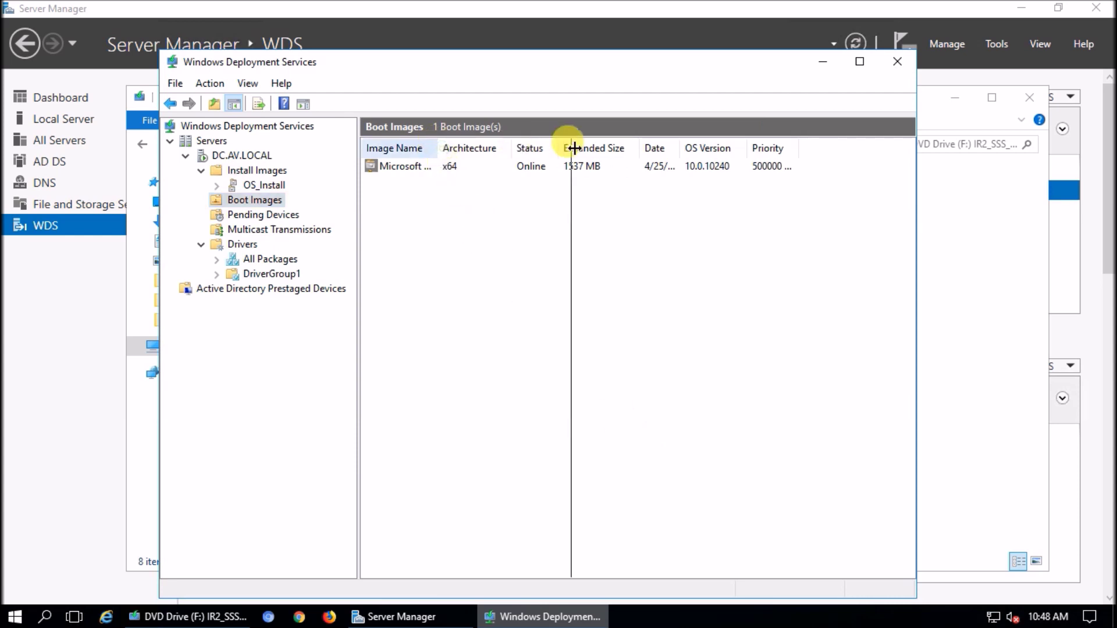
click(259, 185)
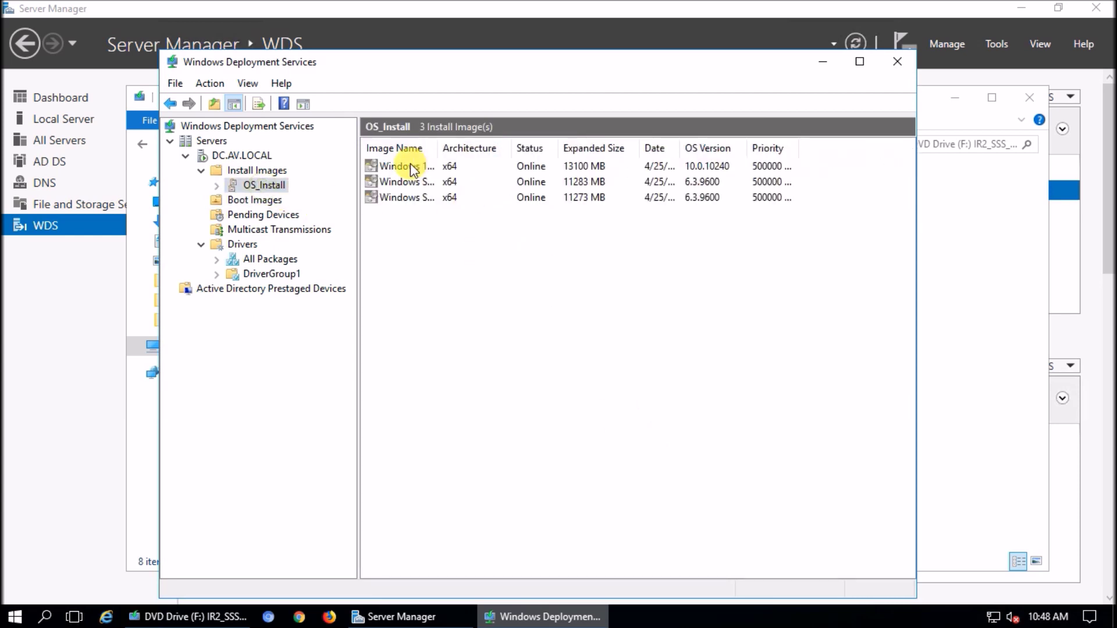
drag(436, 148, 506, 148)
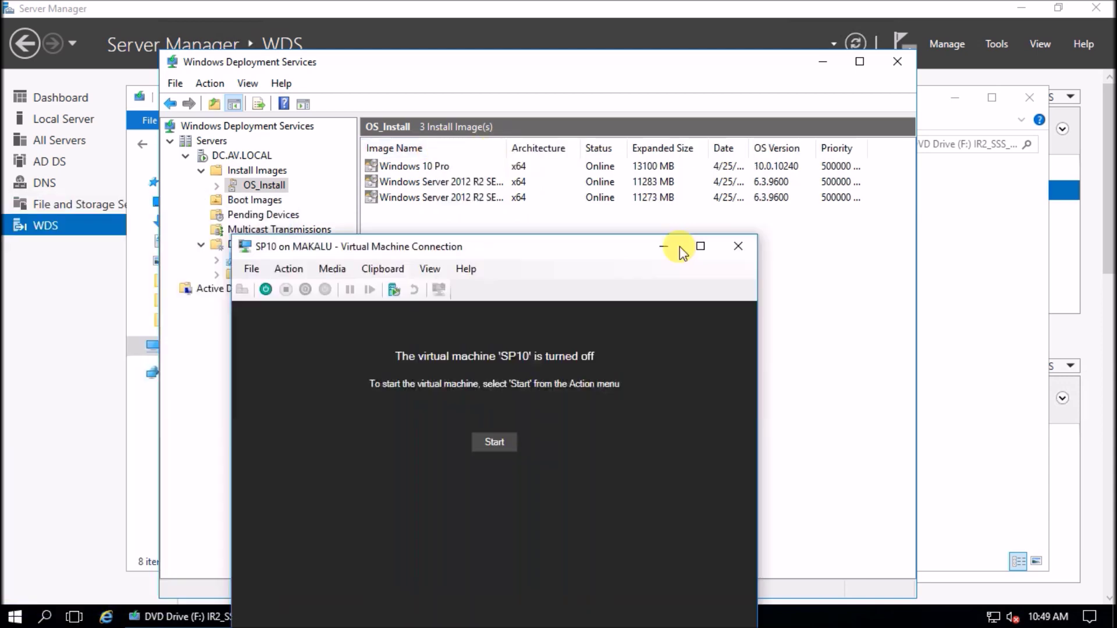
Step: Power on the SP10 VM and press F12 to PXE-boot it, loading boot.wim from WDS
mouse_move(675, 244)
mouse_down()
mouse_move(669, 154)
mouse_move(621, 93)
mouse_up()
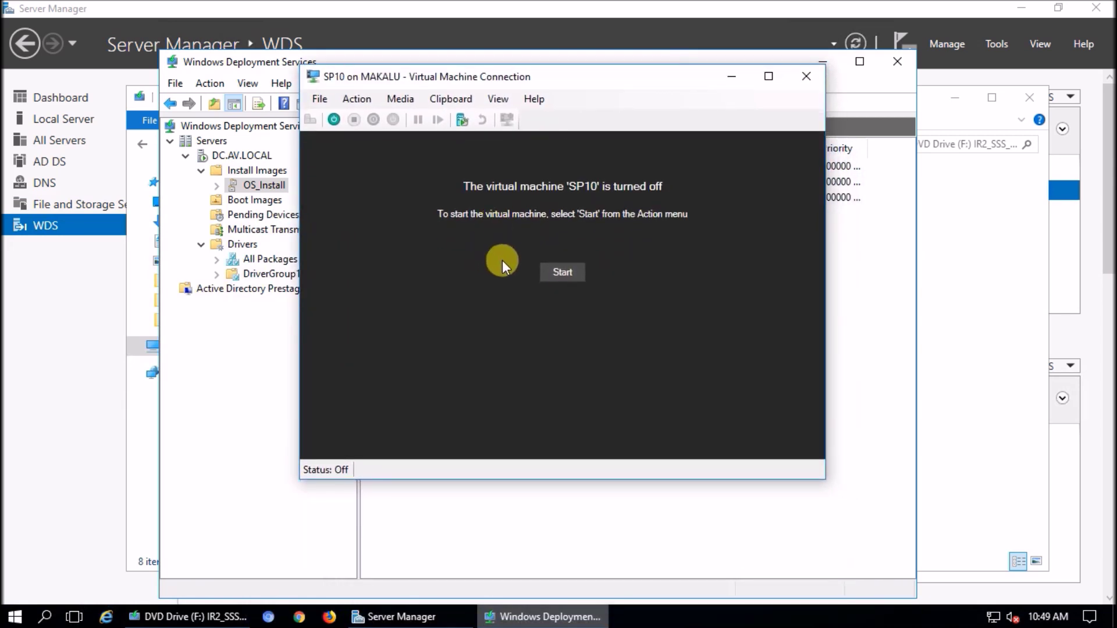
click(553, 274)
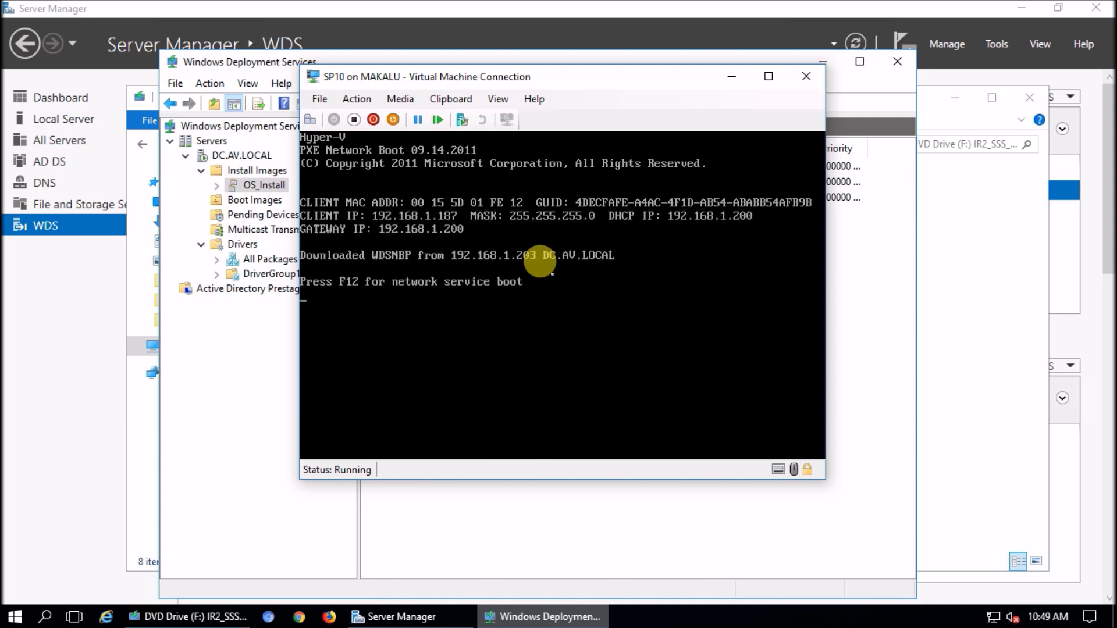
key(F12)
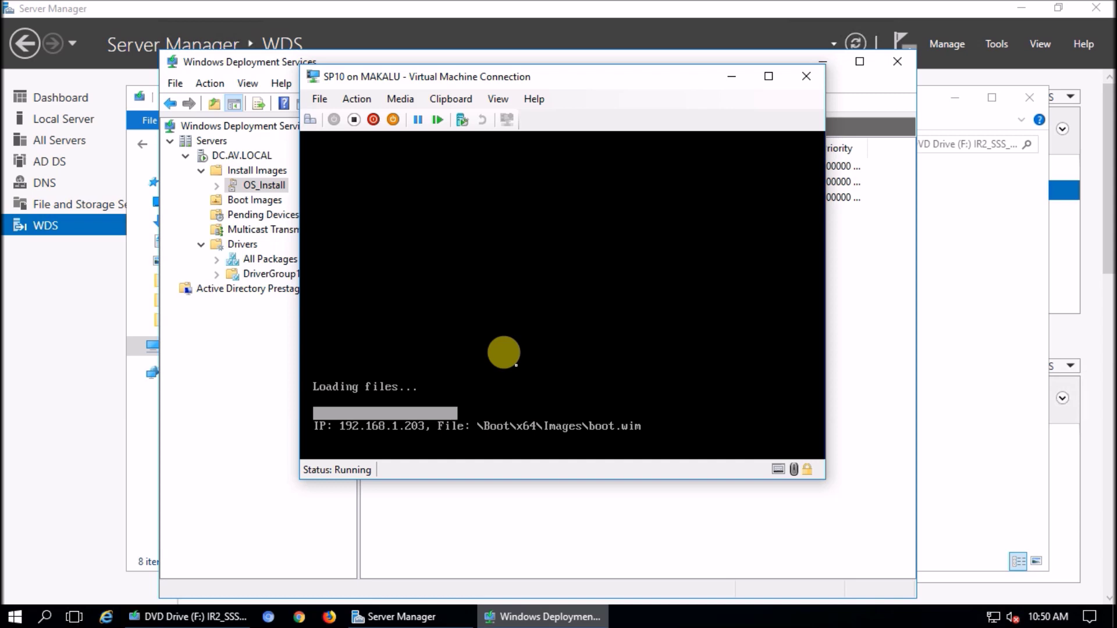
click(268, 277)
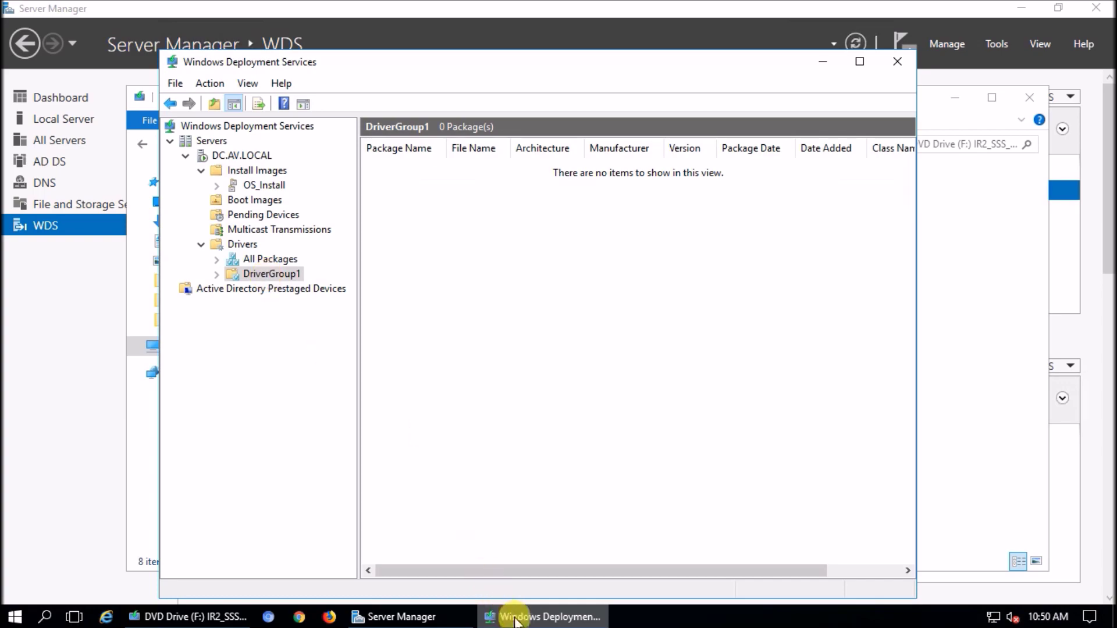
Step: Return to the host desktop and drag the SP10 VM Connection window up into full view
click(716, 11)
drag(603, 82, 581, 64)
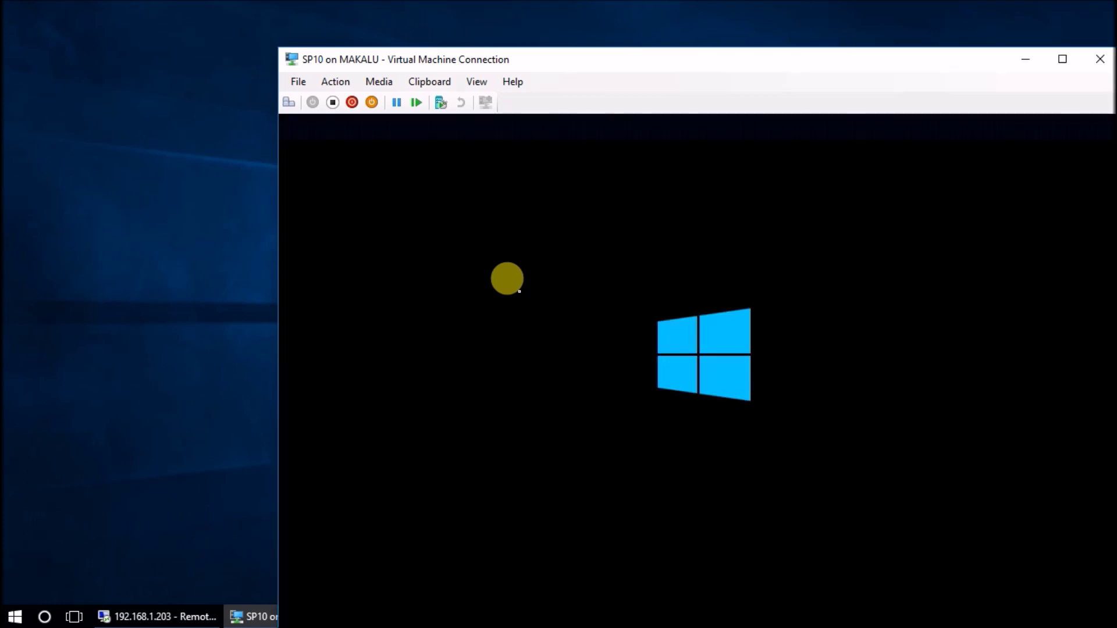
drag(633, 63, 550, 26)
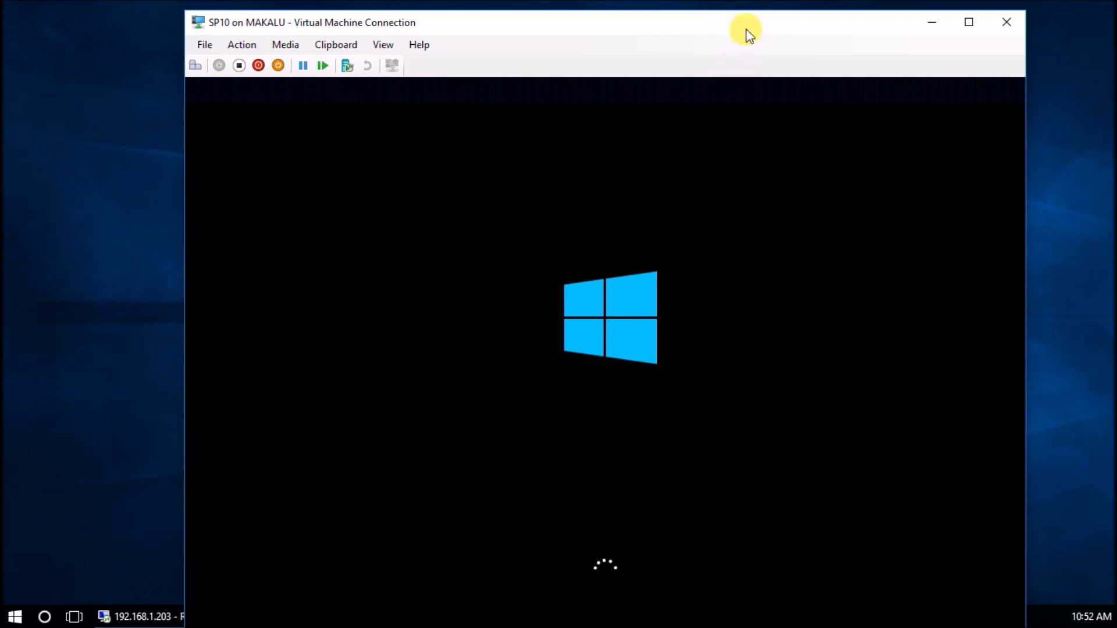
drag(746, 29, 735, 18)
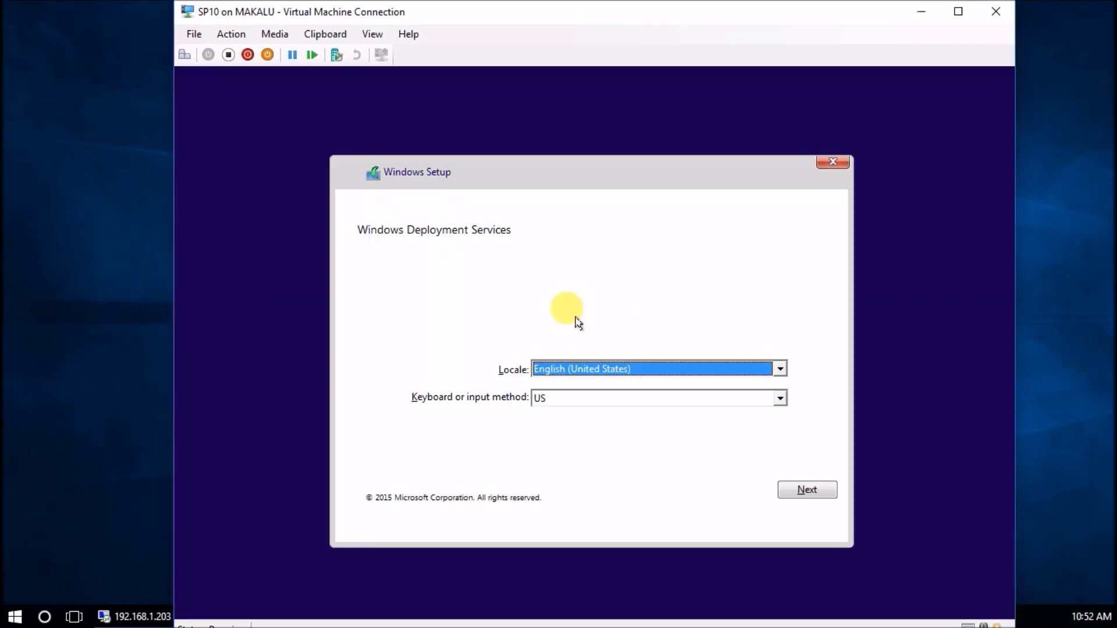
Step: Accept the default locale and sign in to DC.AV.LOCAL as user babul with the password
click(781, 483)
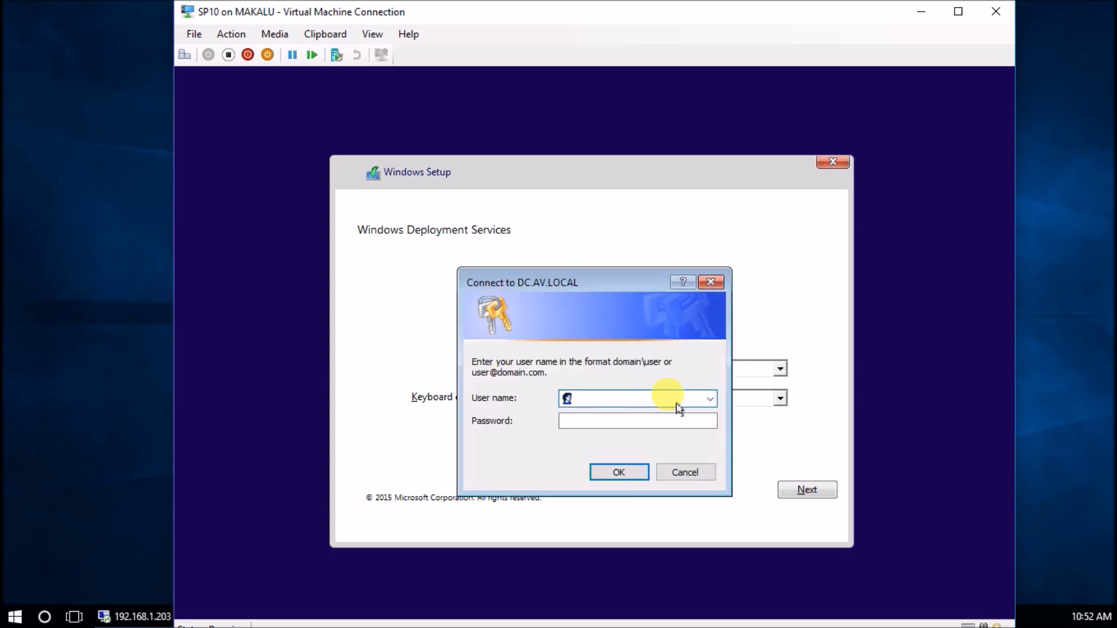
text(baburam@av.loca)
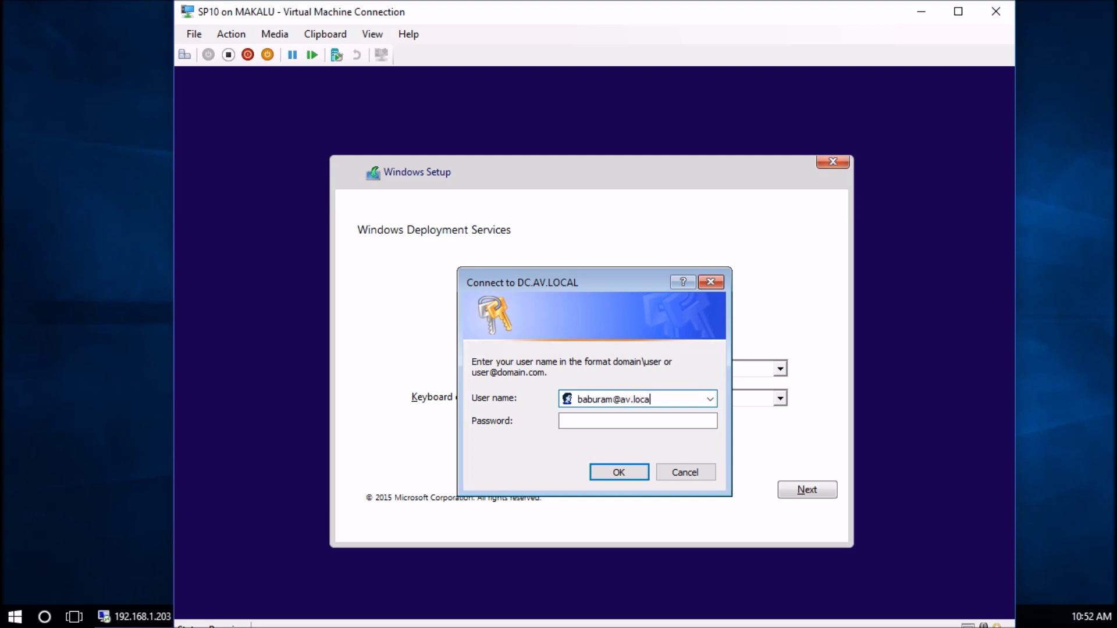
text(l)
key(Tab)
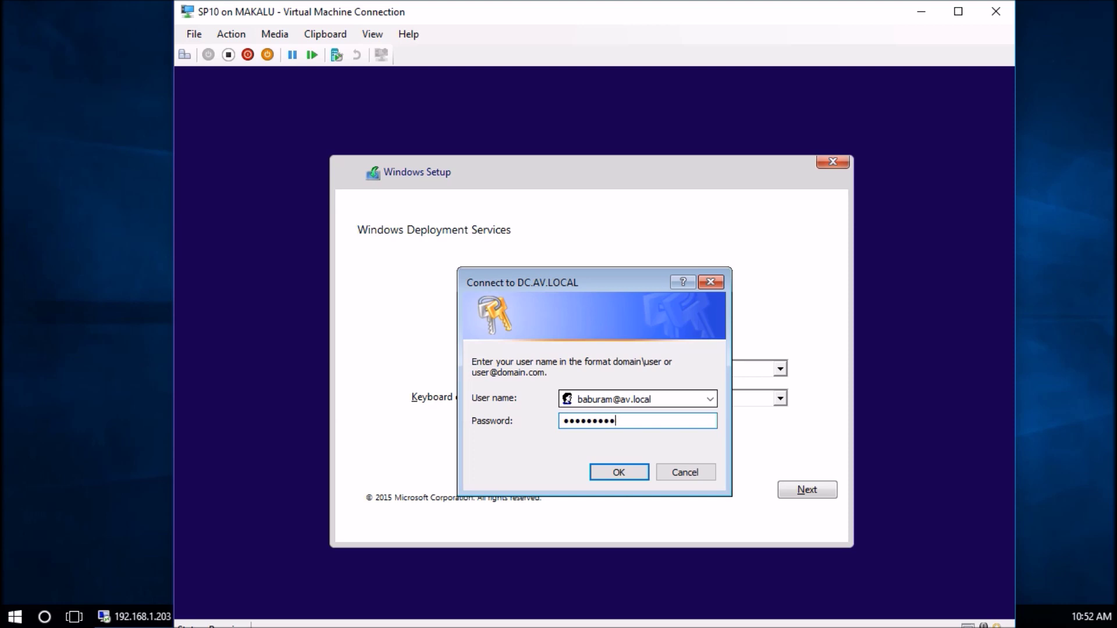
click(616, 472)
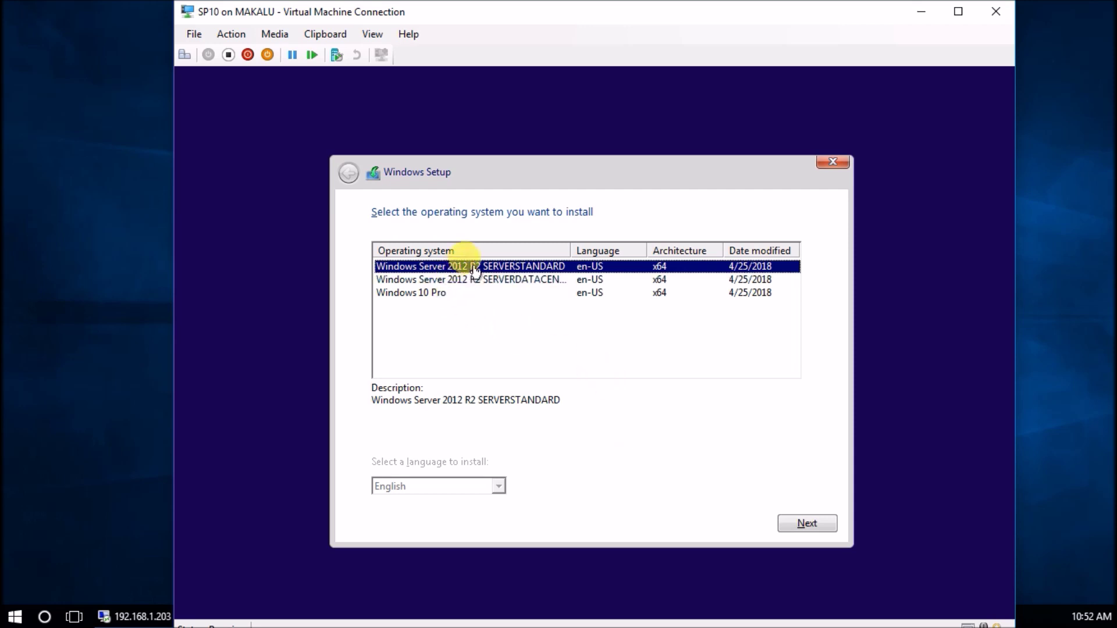
Step: Choose Windows 10 Pro from the widened OS list, then select Drive 0 Partition 2
click(459, 278)
click(493, 269)
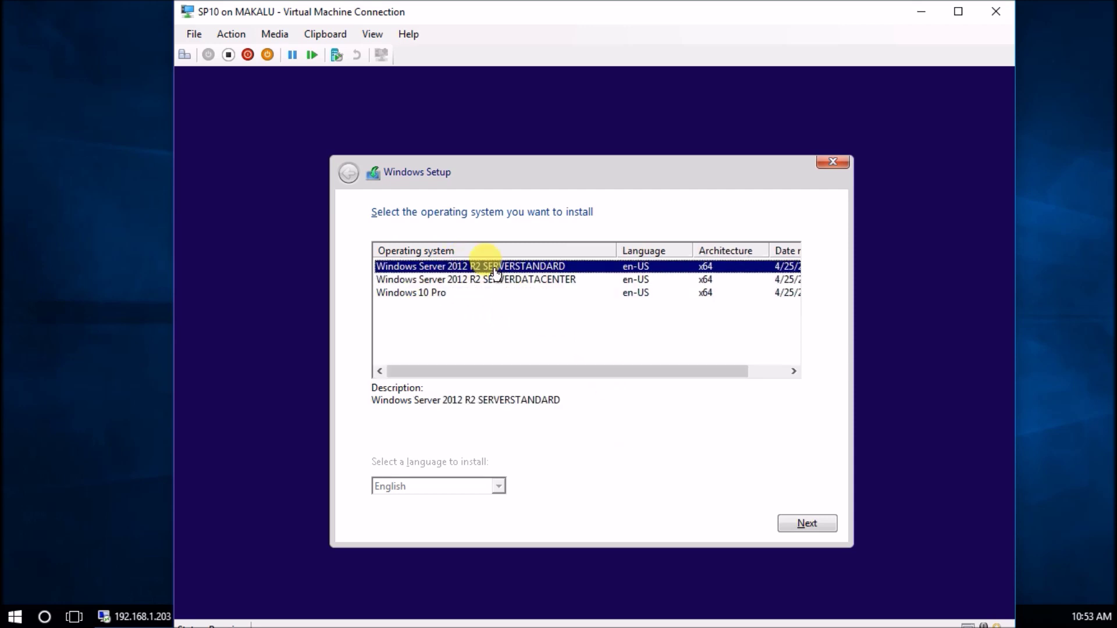
click(433, 293)
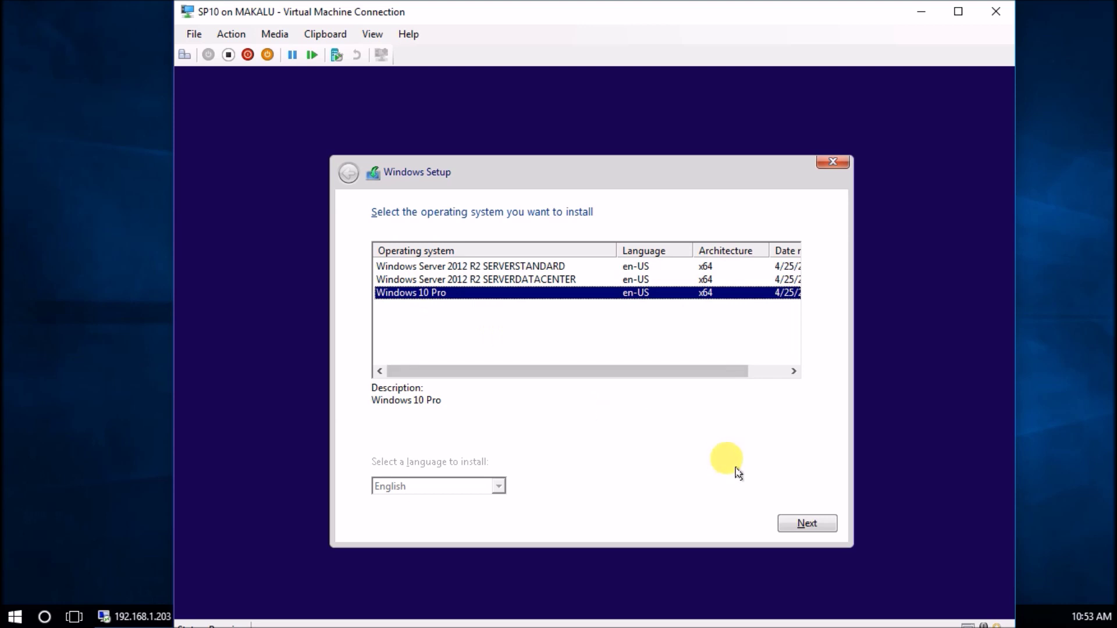
click(790, 522)
click(566, 297)
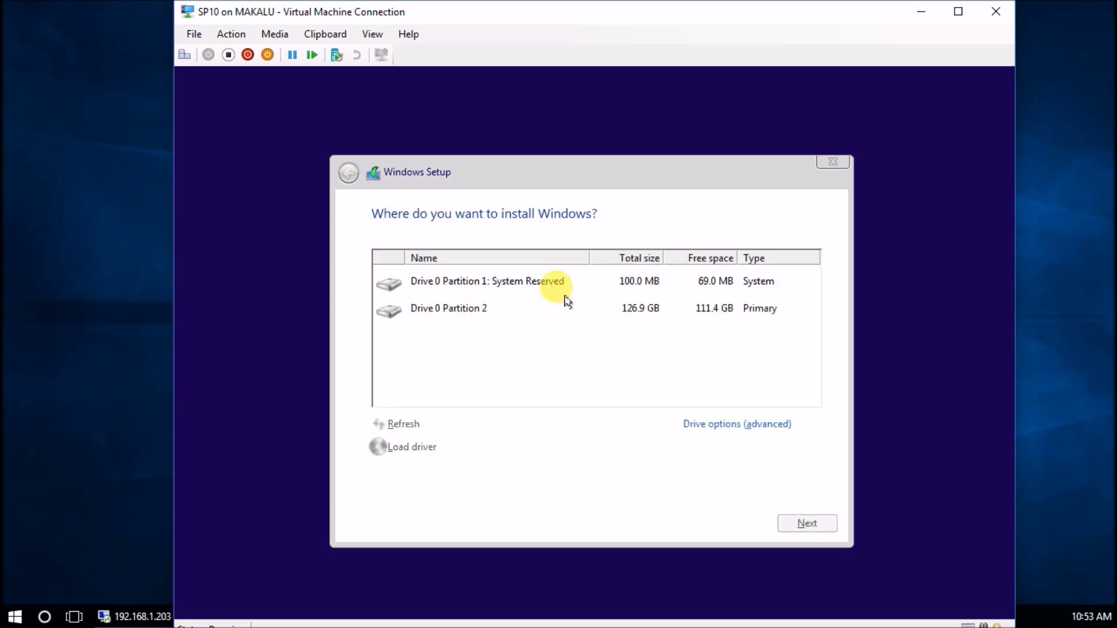